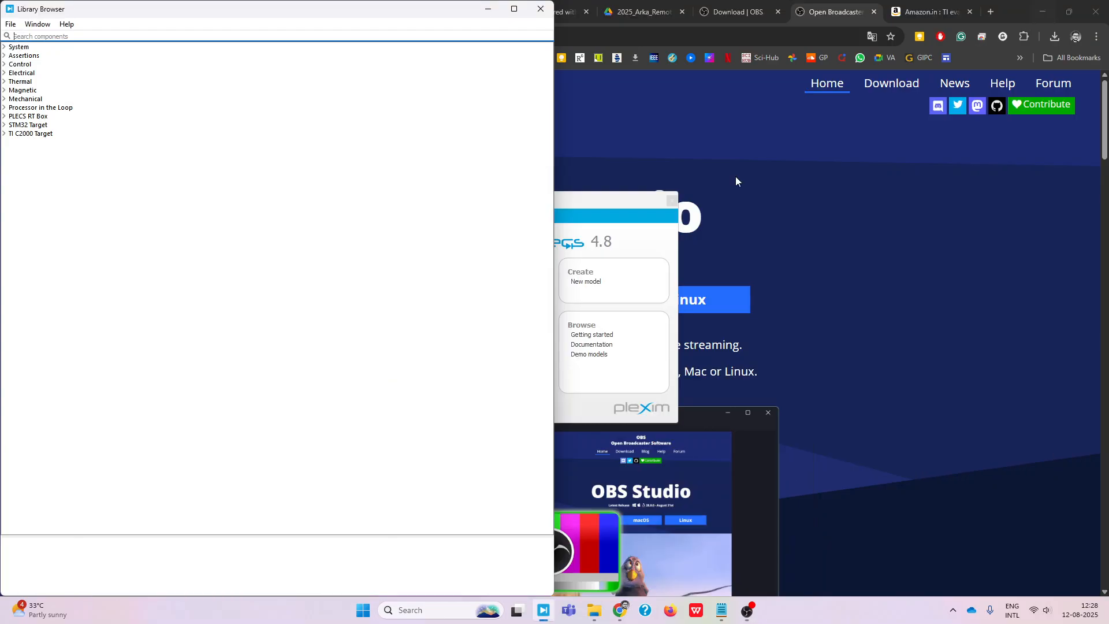
# - Close the PLECS start window, the Library Browser, the web browser and the PE_Files folder window
pyautogui.click(671, 200)
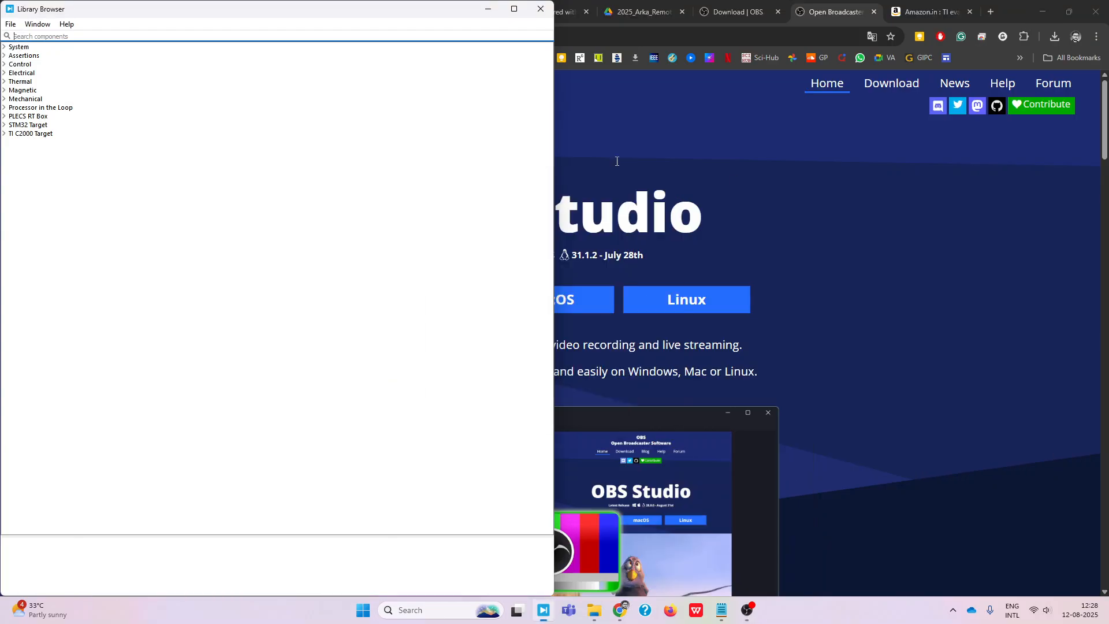
pyautogui.click(540, 8)
pyautogui.click(1095, 10)
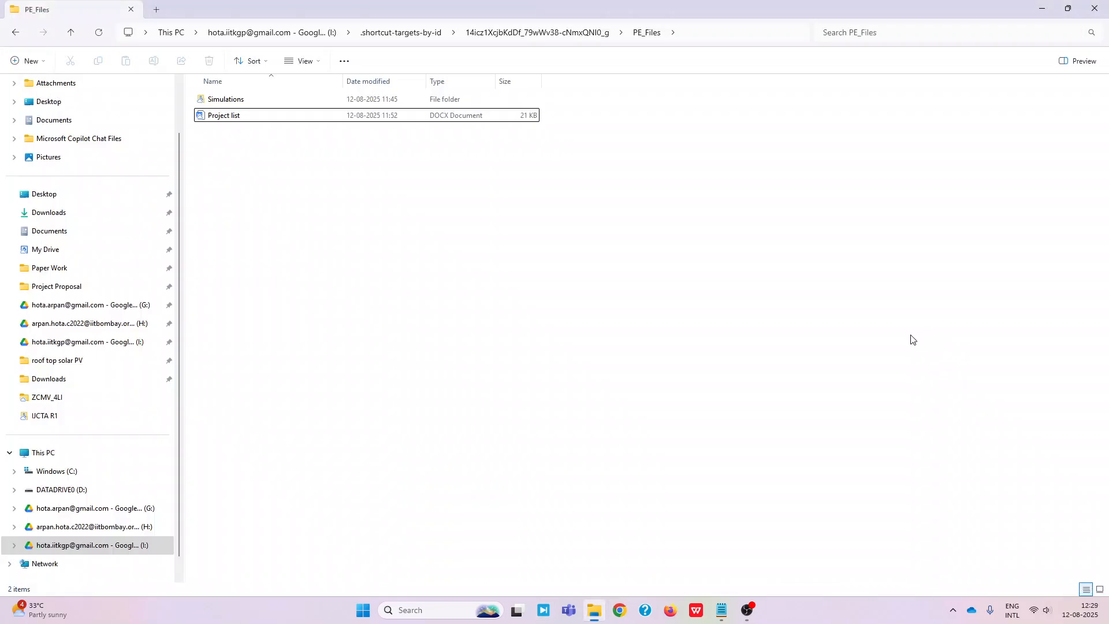
pyautogui.click(1095, 8)
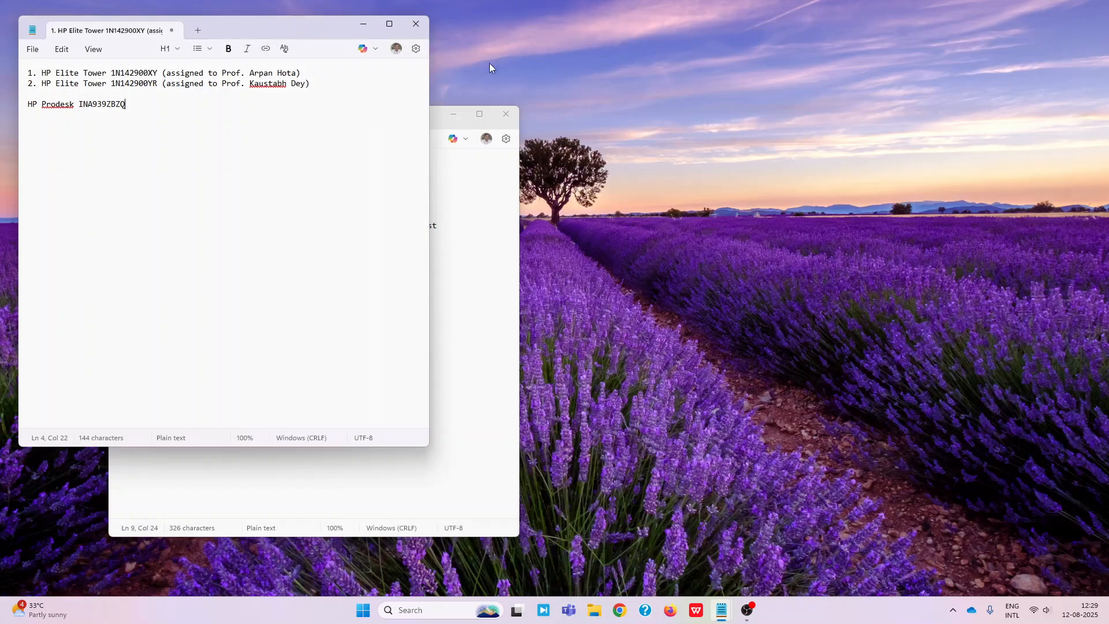
# - Minimize the HP Elite Tower note and close the Roof top solar PV note without saving its changes
pyautogui.click(362, 23)
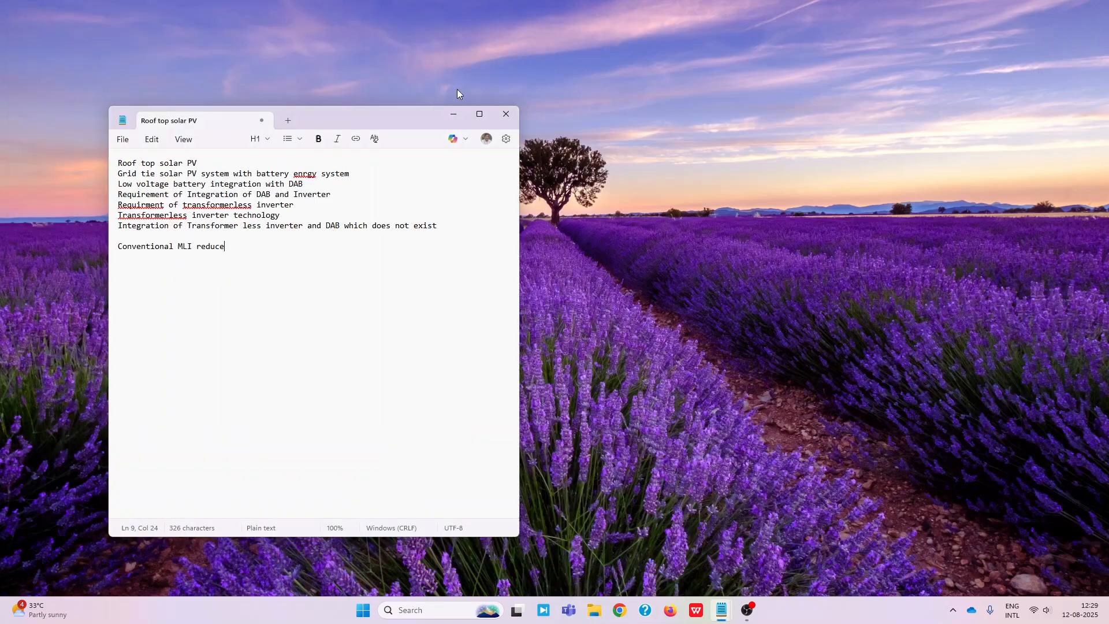
pyautogui.click(504, 113)
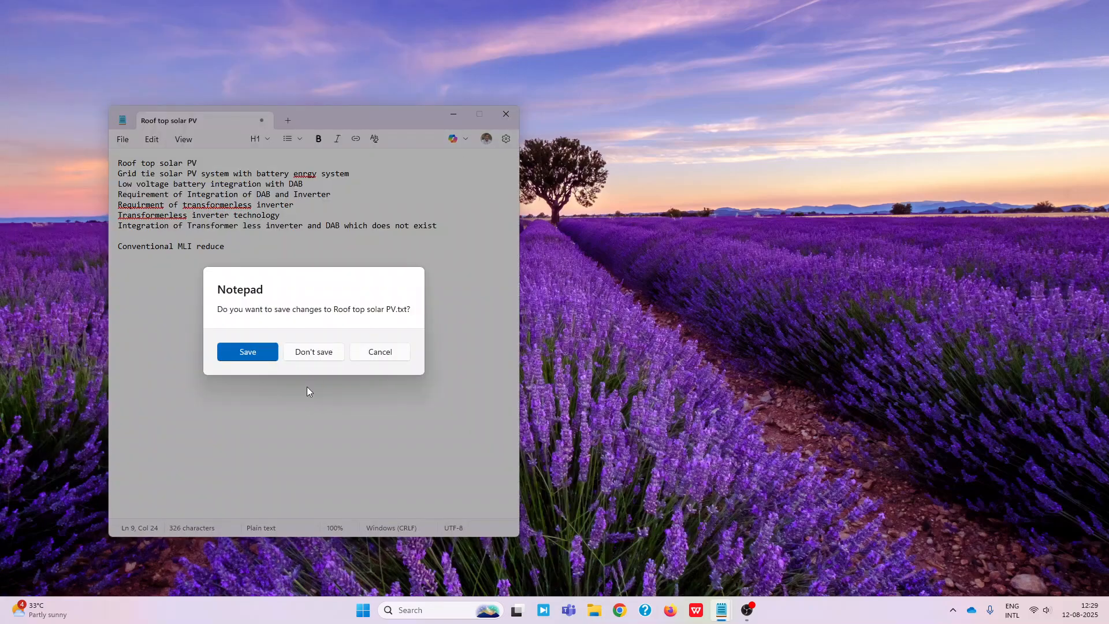
pyautogui.click(328, 353)
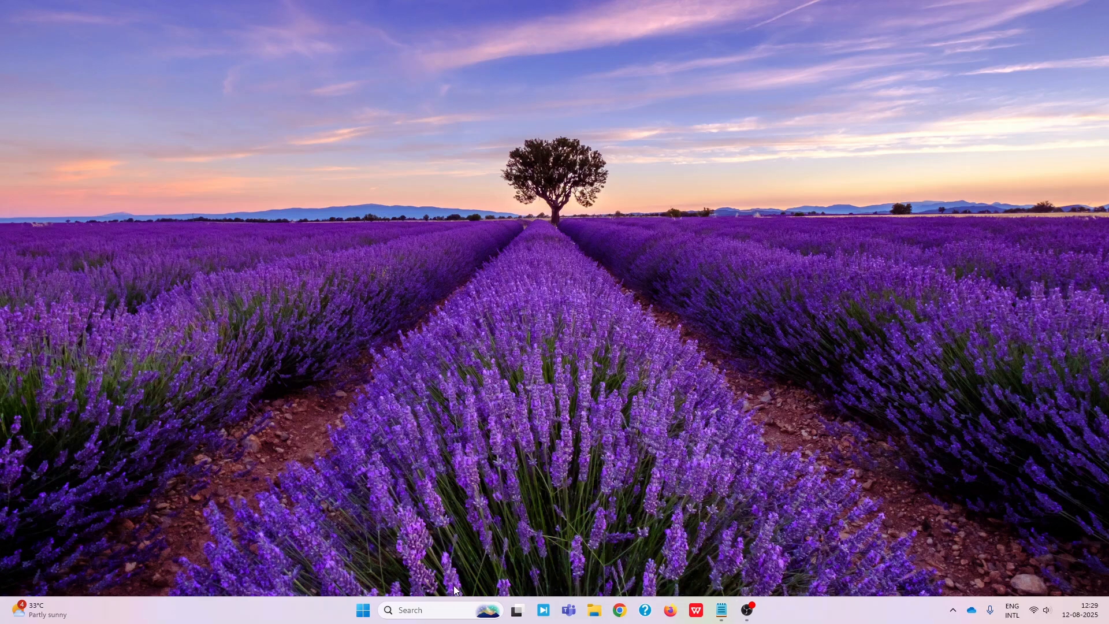
# - Switch to PLECS and create a new model
pyautogui.click(543, 612)
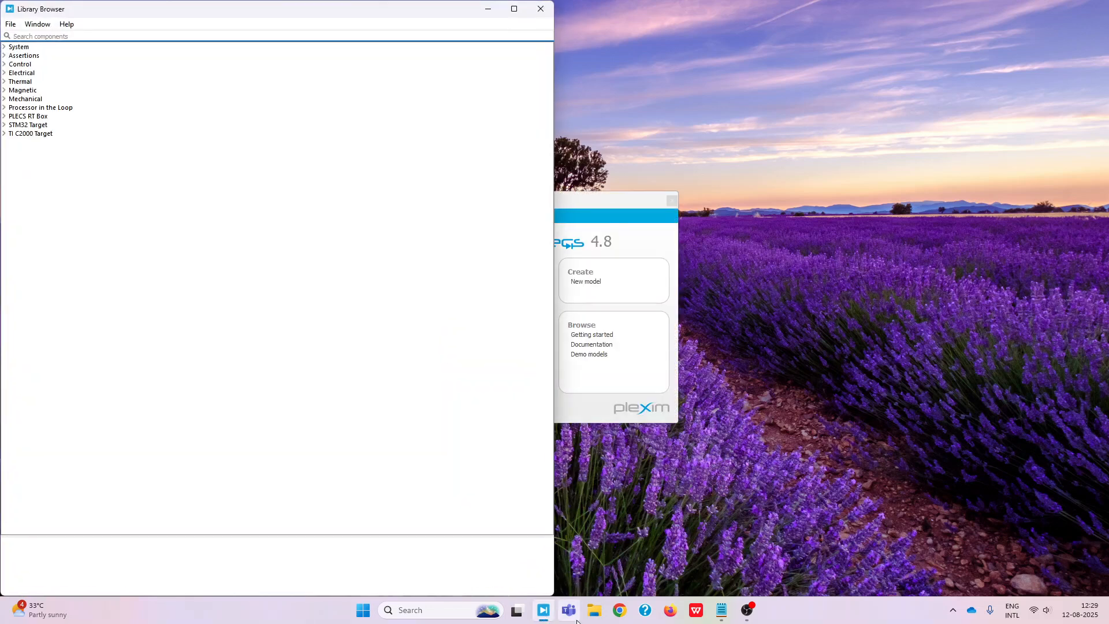
pyautogui.click(19, 35)
pyautogui.click(11, 24)
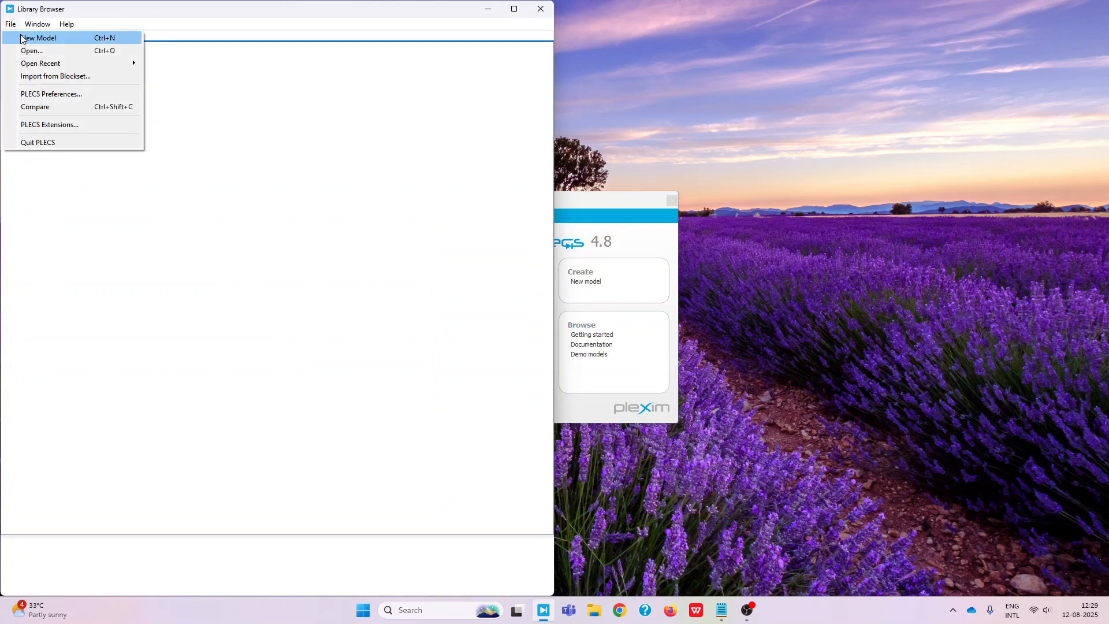
pyautogui.click(22, 39)
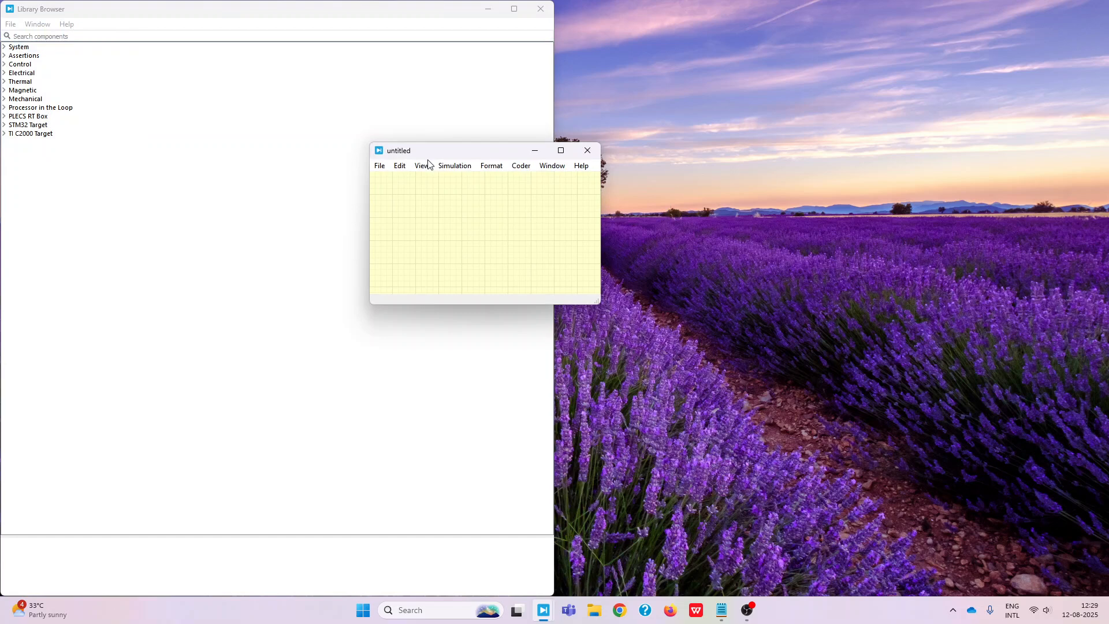
# - Arrange the Library Browser and the new model side by side, giving the model window the larger share of the screen
pyautogui.moveTo(425, 159); pyautogui.dragTo(1105, 329)
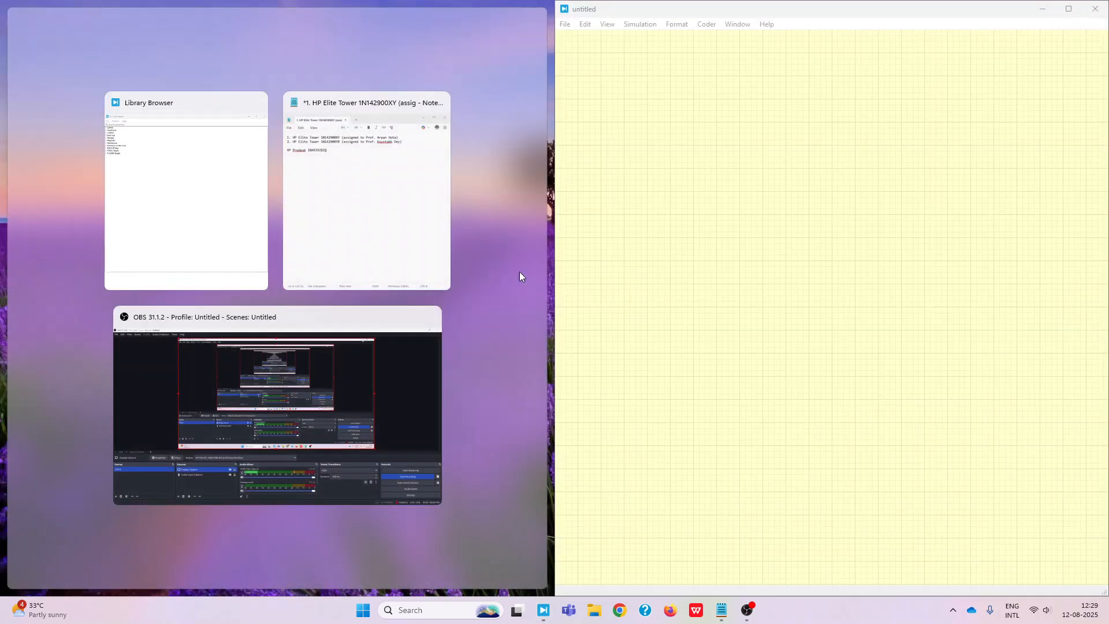
pyautogui.click(161, 219)
pyautogui.moveTo(559, 265); pyautogui.dragTo(394, 265)
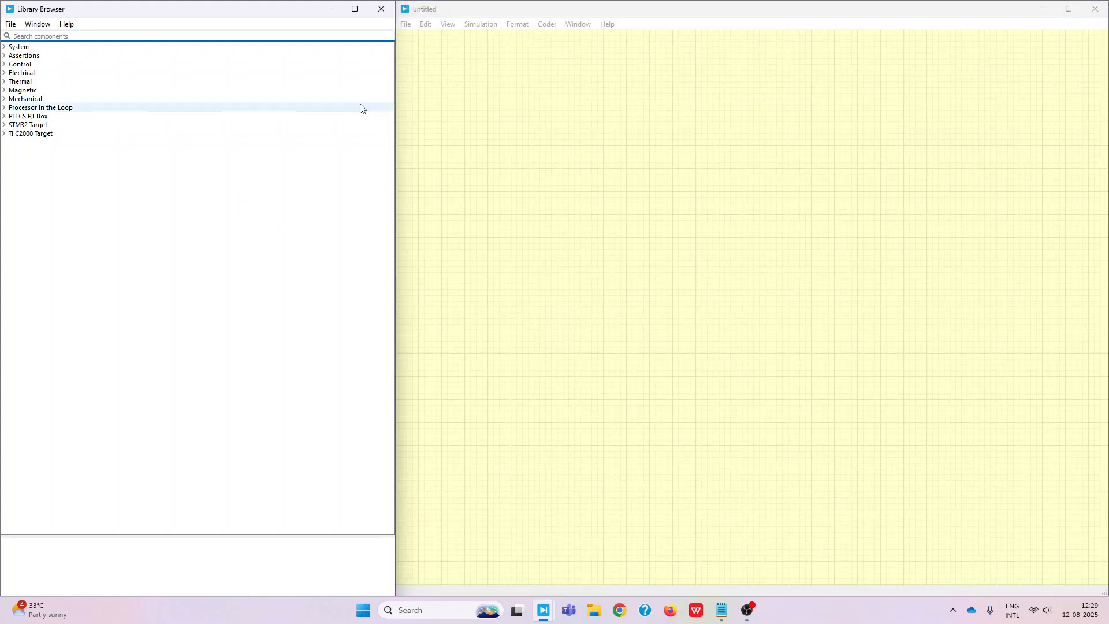
pyautogui.click(501, 108)
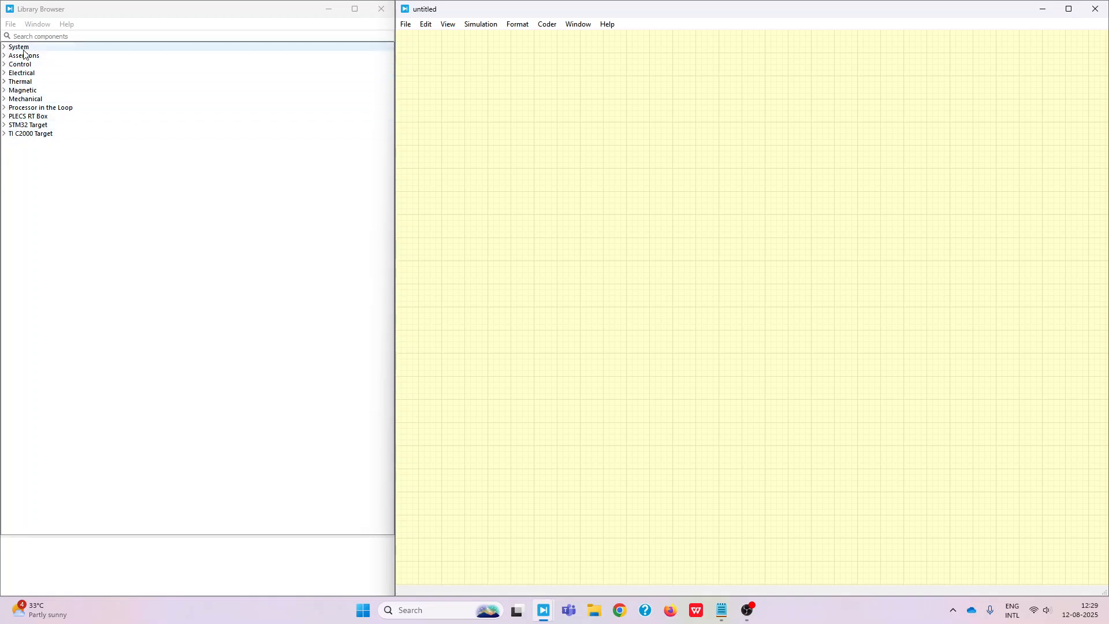
# - Add a Voltage Source DC from the electrical sources to the schematic
pyautogui.click(4, 73)
pyautogui.click(9, 91)
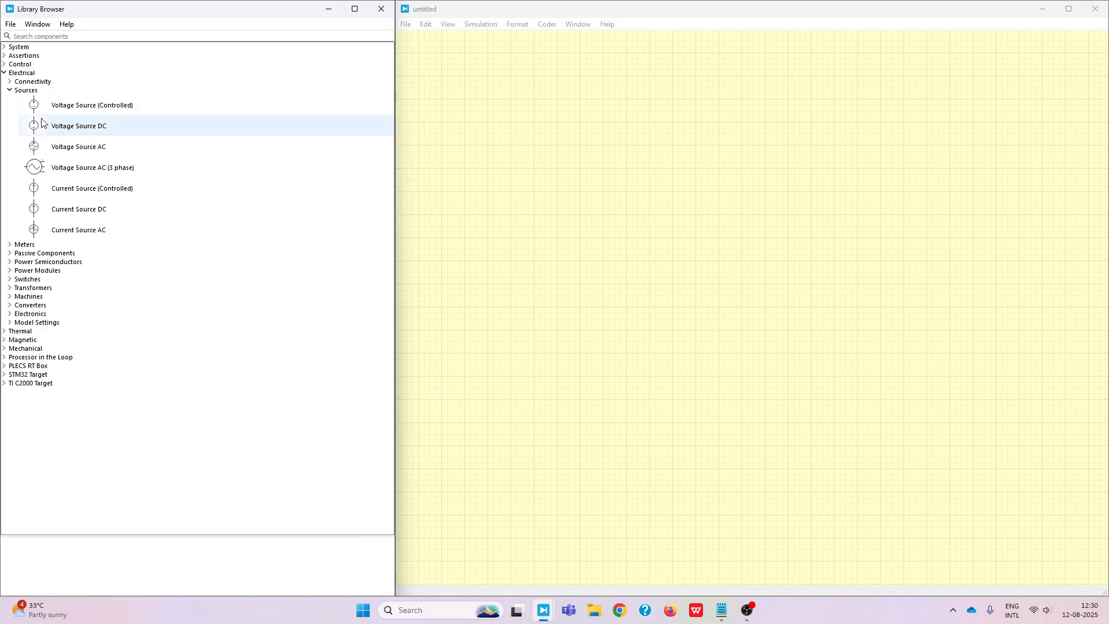
pyautogui.moveTo(36, 132); pyautogui.dragTo(502, 226)
pyautogui.scroll(4, 493, 240)
pyautogui.scroll(-2, 491, 241)
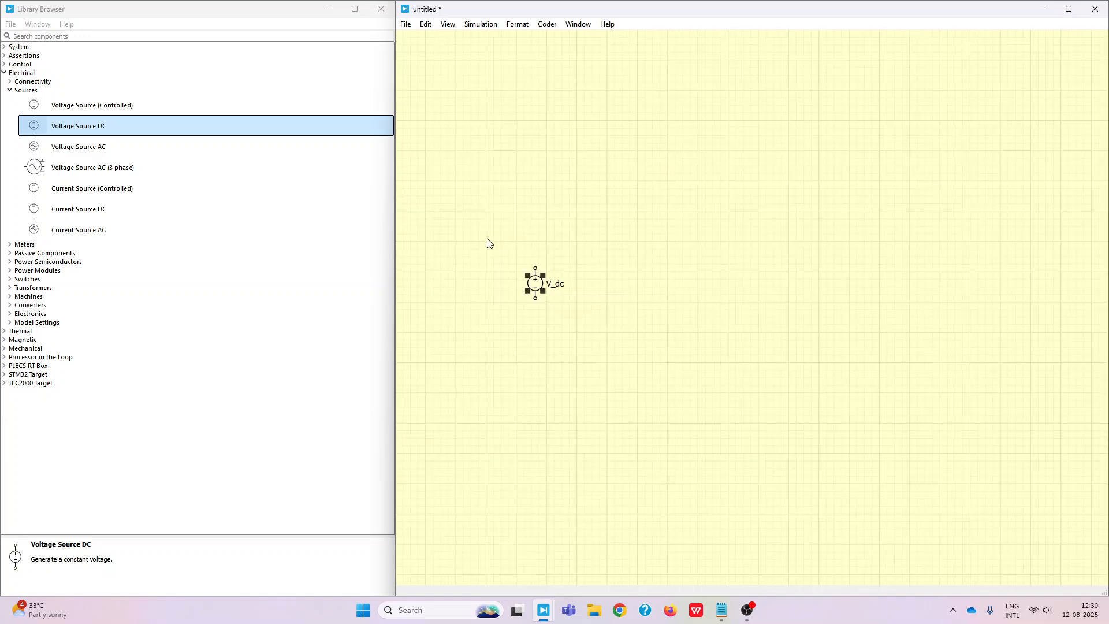
# - Add a Resistor and an Inductor in a row above the DC source and rotate both to lie horizontally
pyautogui.click(14, 254)
pyautogui.click(9, 252)
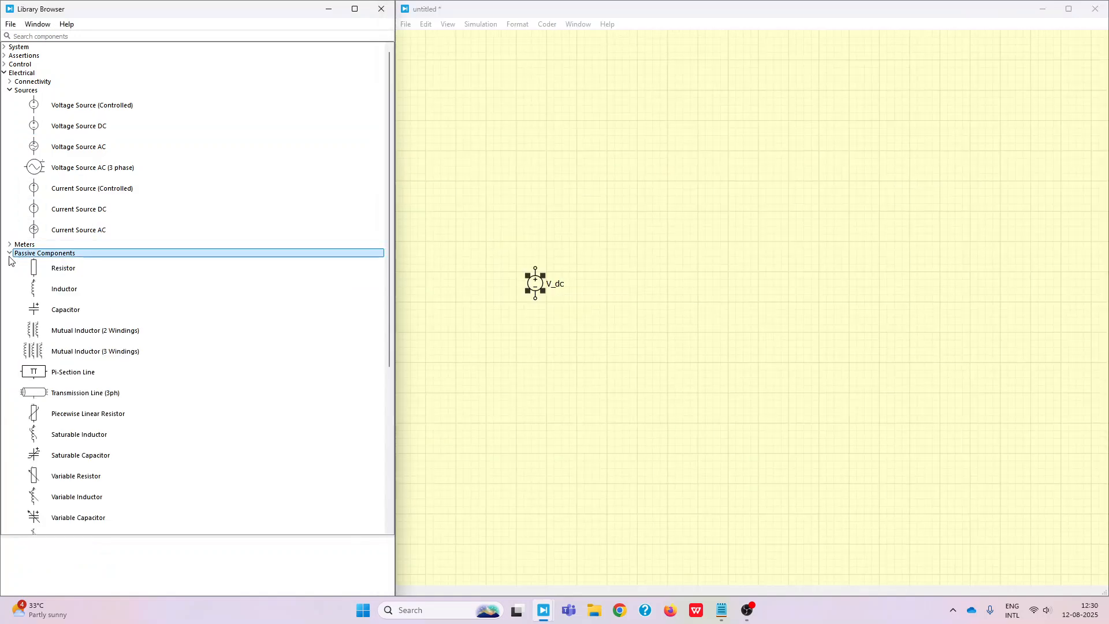
pyautogui.scroll(-1, 34, 254)
pyautogui.moveTo(41, 242); pyautogui.dragTo(629, 224)
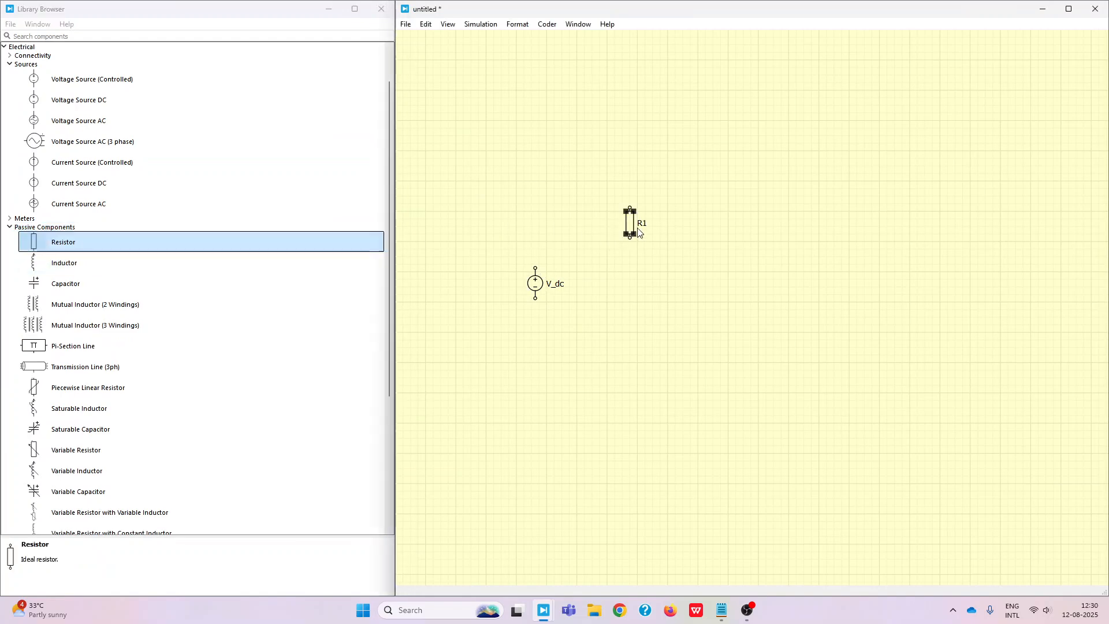
pyautogui.hotkey('ctrl', 'r')
pyautogui.moveTo(49, 264); pyautogui.dragTo(746, 222)
pyautogui.hotkey('ctrl', 'r')
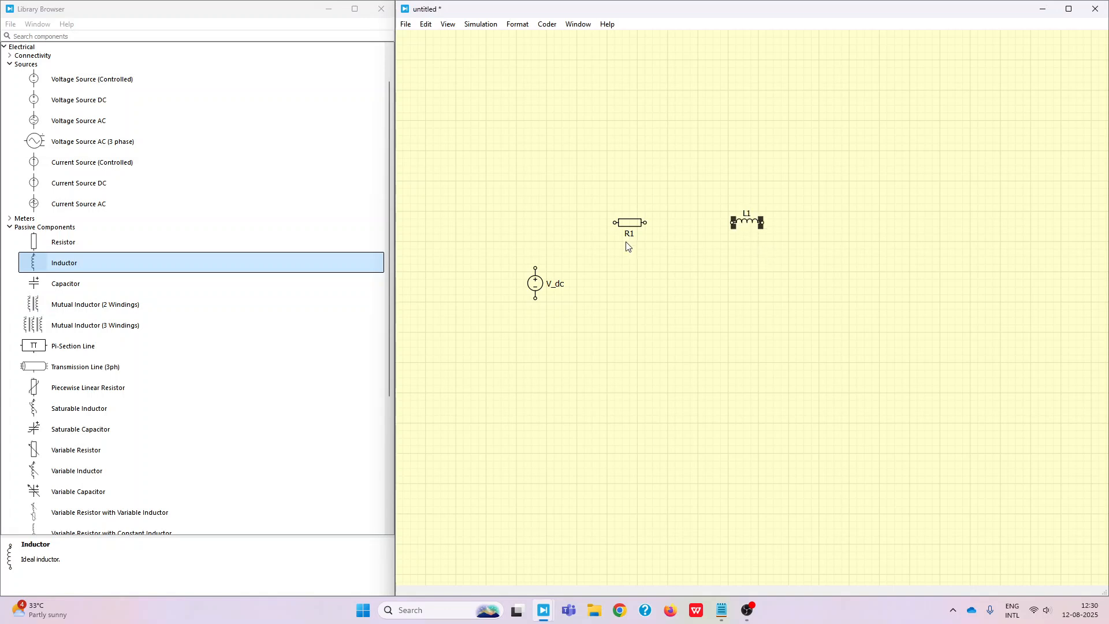
# - Add a Capacitor below and right of the inductor and wire it with the source, resistor and inductor into a closed series loop
pyautogui.moveTo(49, 284); pyautogui.dragTo(732, 222)
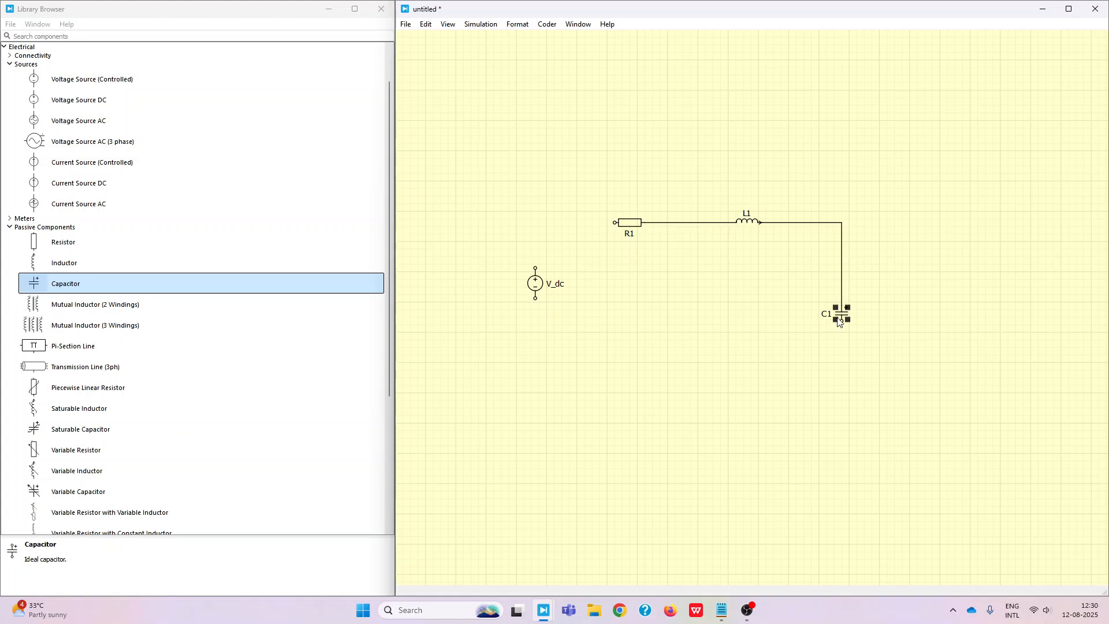
pyautogui.moveTo(841, 322); pyautogui.dragTo(614, 222)
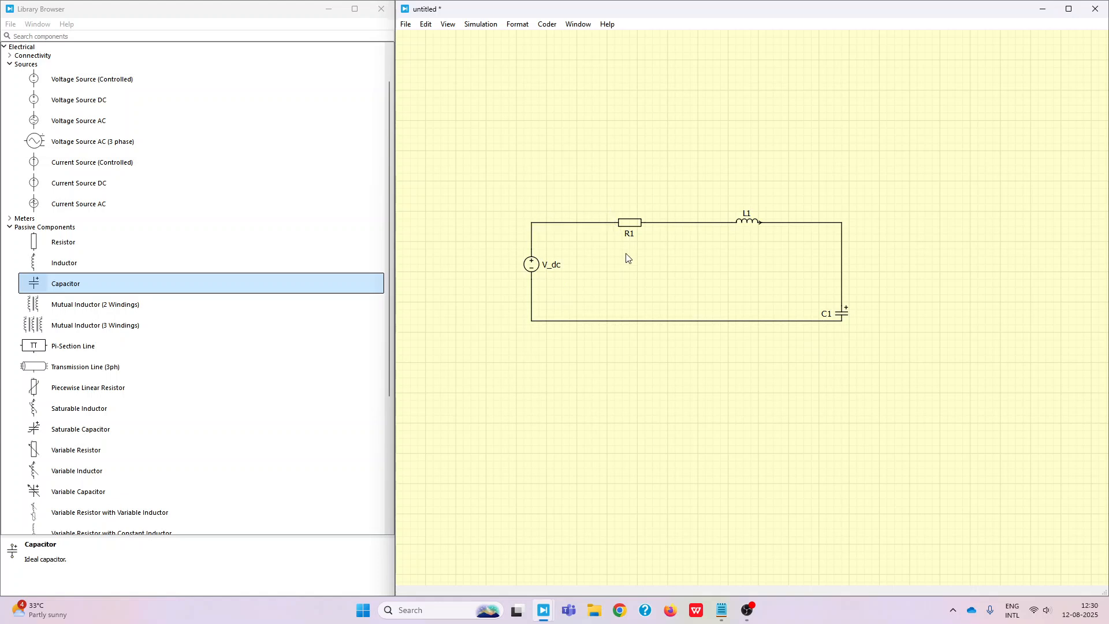
# - Set resistor R1's resistance to 10 Ω and confirm inductor L1's inductance of 0.001 H
pyautogui.doubleClick(631, 230)
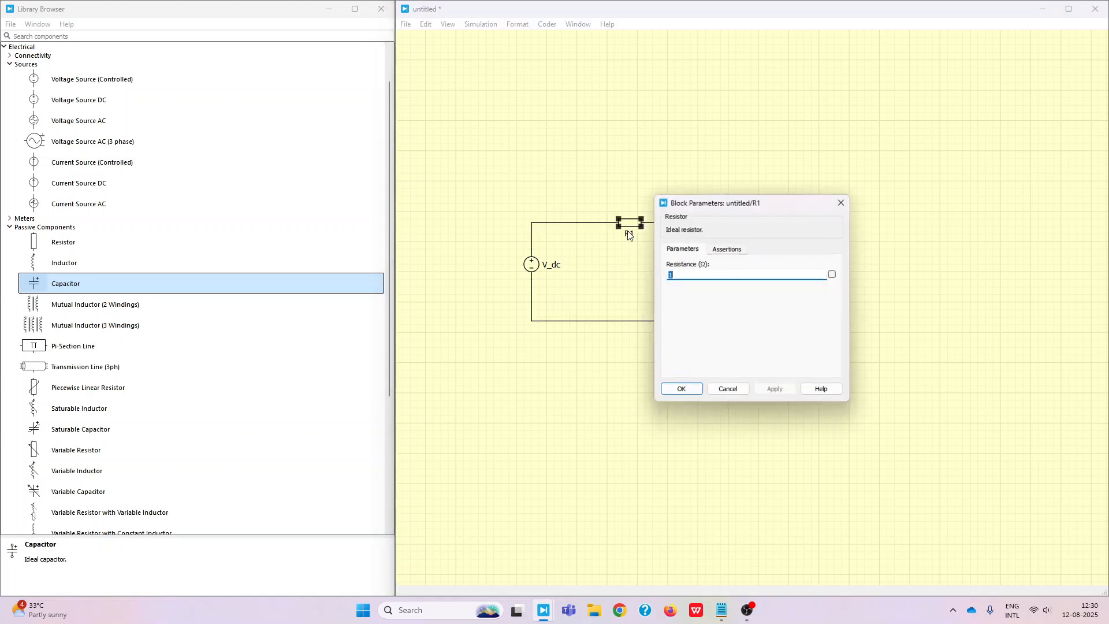
pyautogui.write('10')
pyautogui.press('Return')
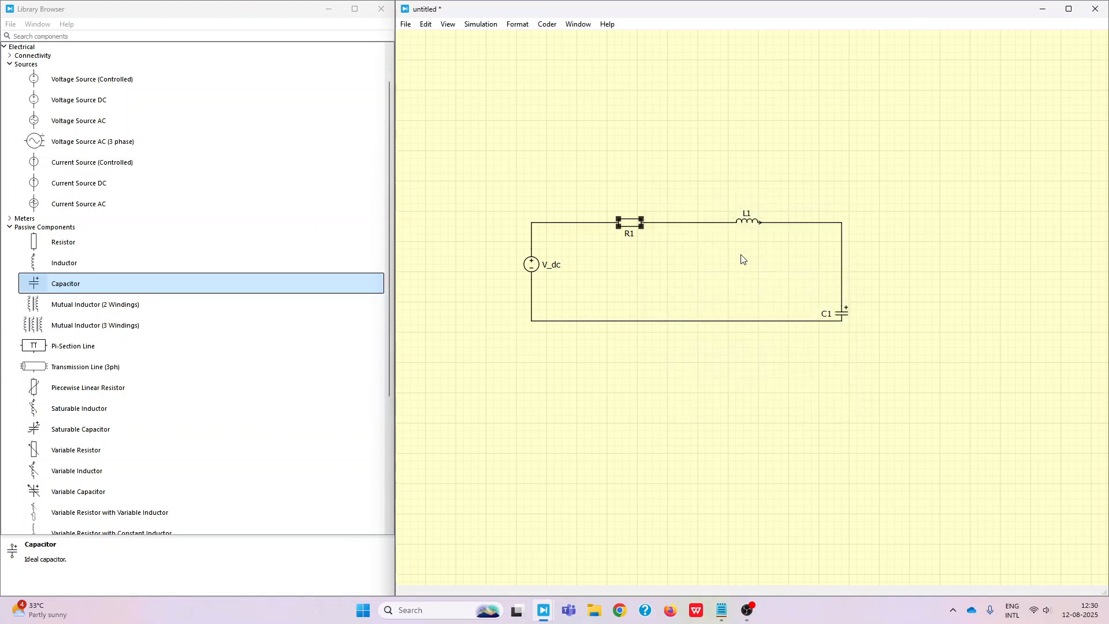
pyautogui.doubleClick(751, 224)
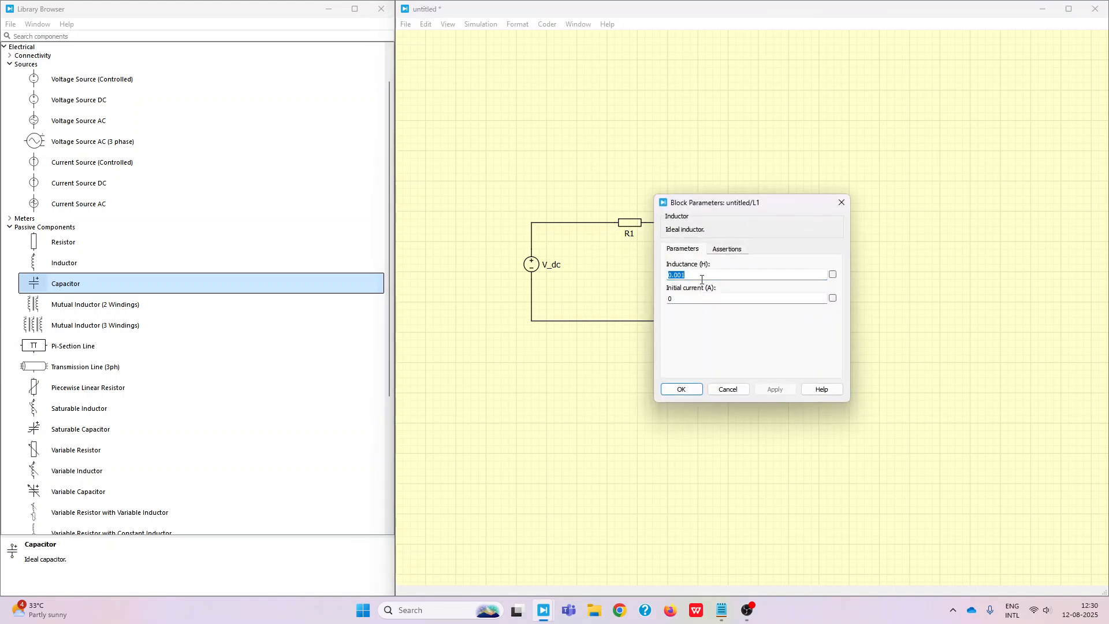
pyautogui.click(681, 390)
# - Move capacitor C1 up to the middle of its vertical branch and confirm its block parameters
pyautogui.moveTo(840, 315); pyautogui.dragTo(840, 283)
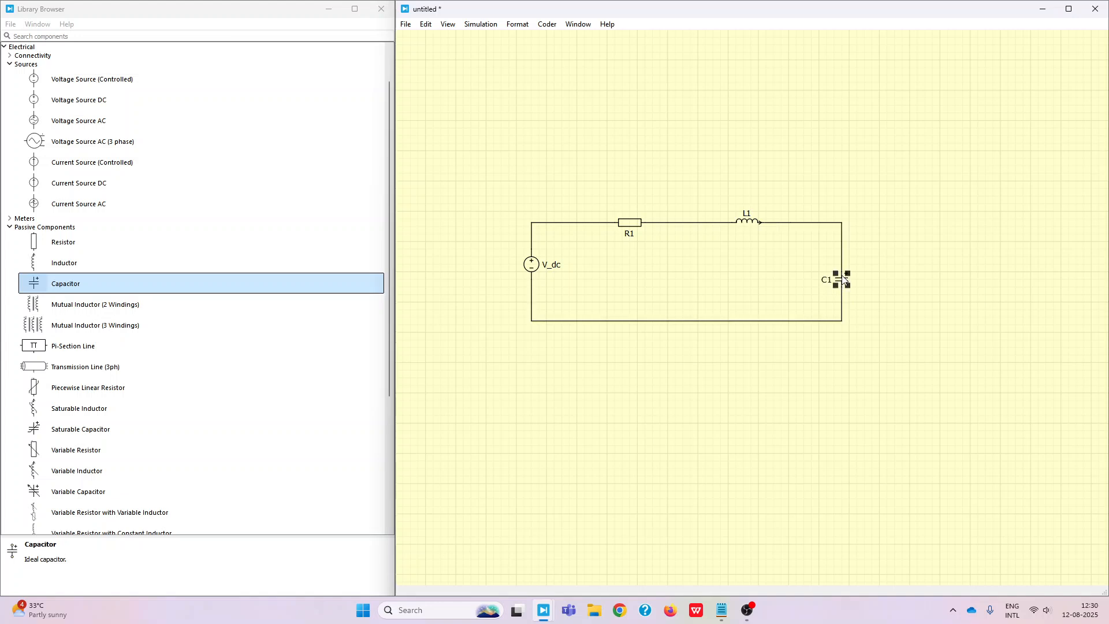
pyautogui.doubleClick(841, 283)
pyautogui.click(701, 276)
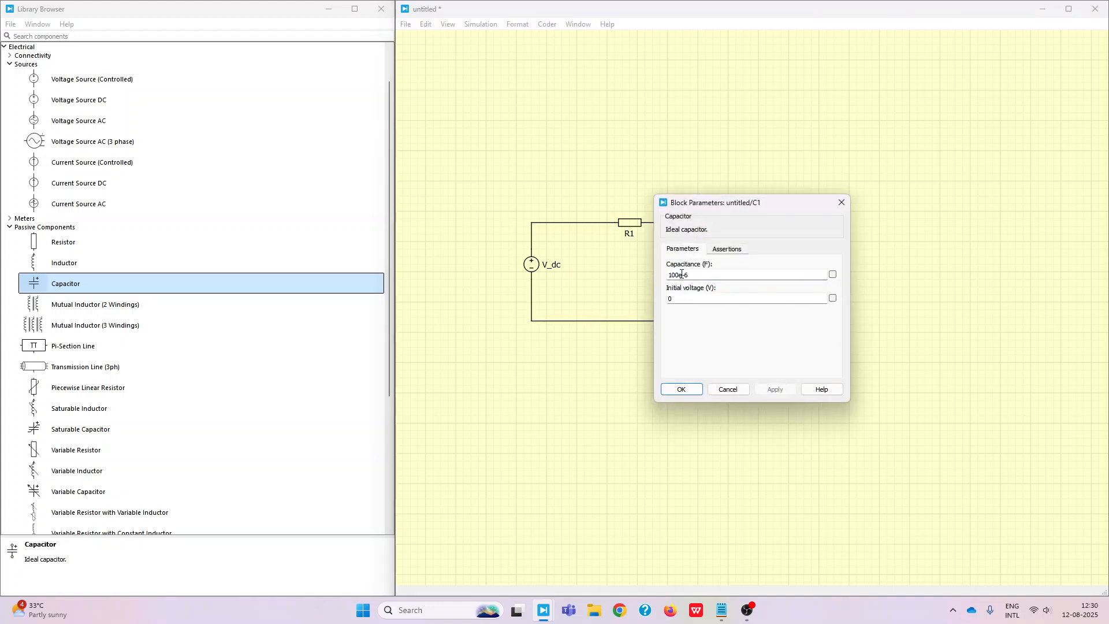
pyautogui.press('BackSpace')
pyautogui.click(683, 391)
# - Move the DC source farther left to widen the loop and search the component library for "switch"
pyautogui.moveTo(533, 268); pyautogui.dragTo(472, 280)
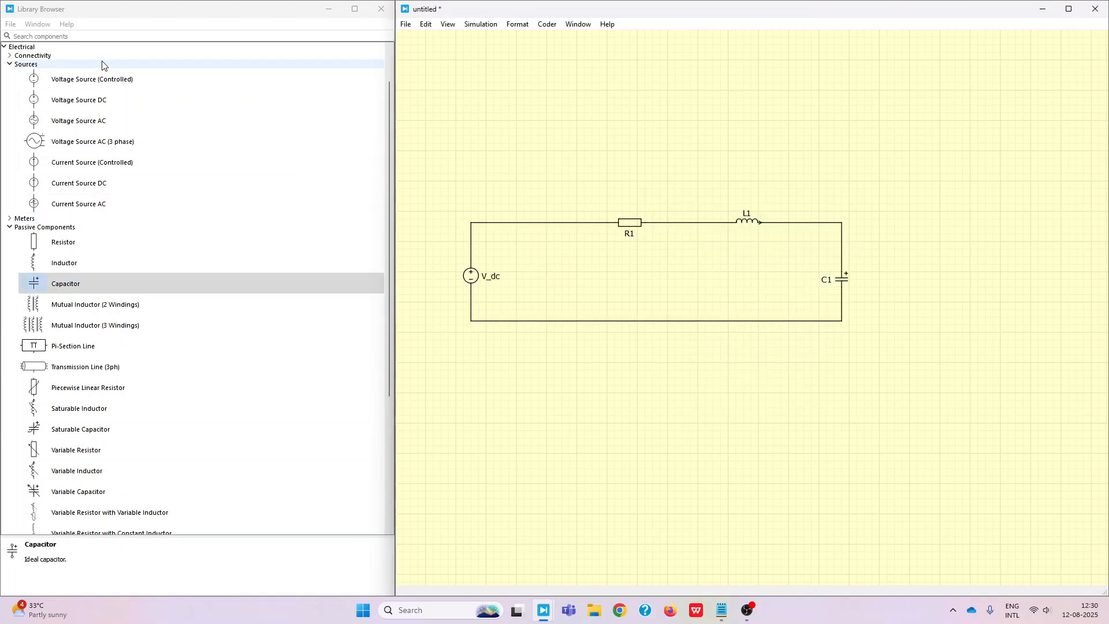
pyautogui.click(105, 37)
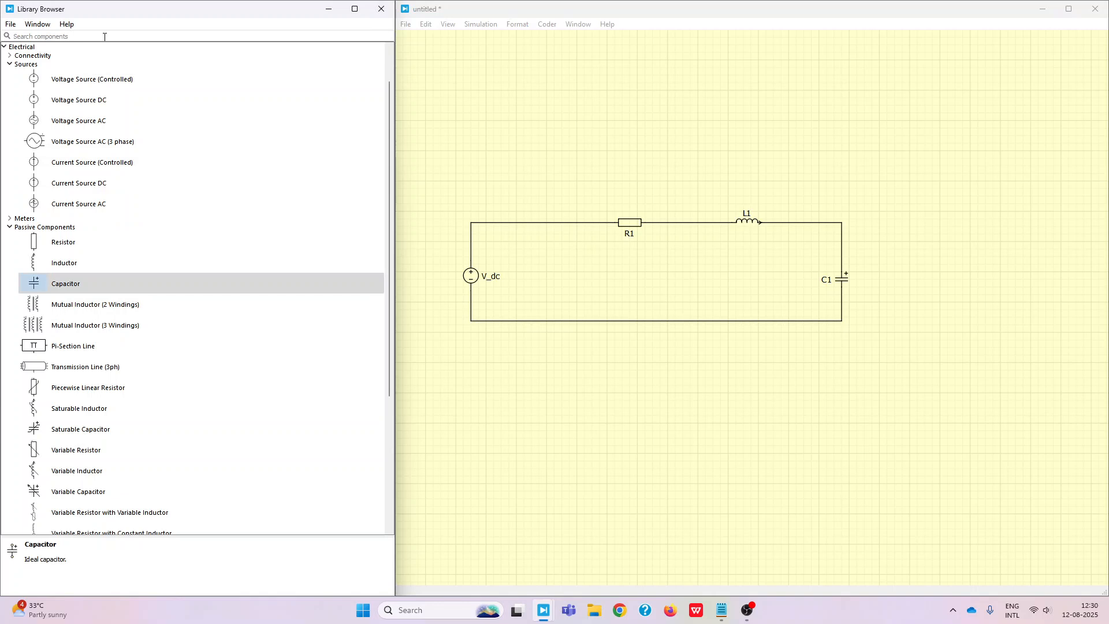
pyautogui.write('switch')
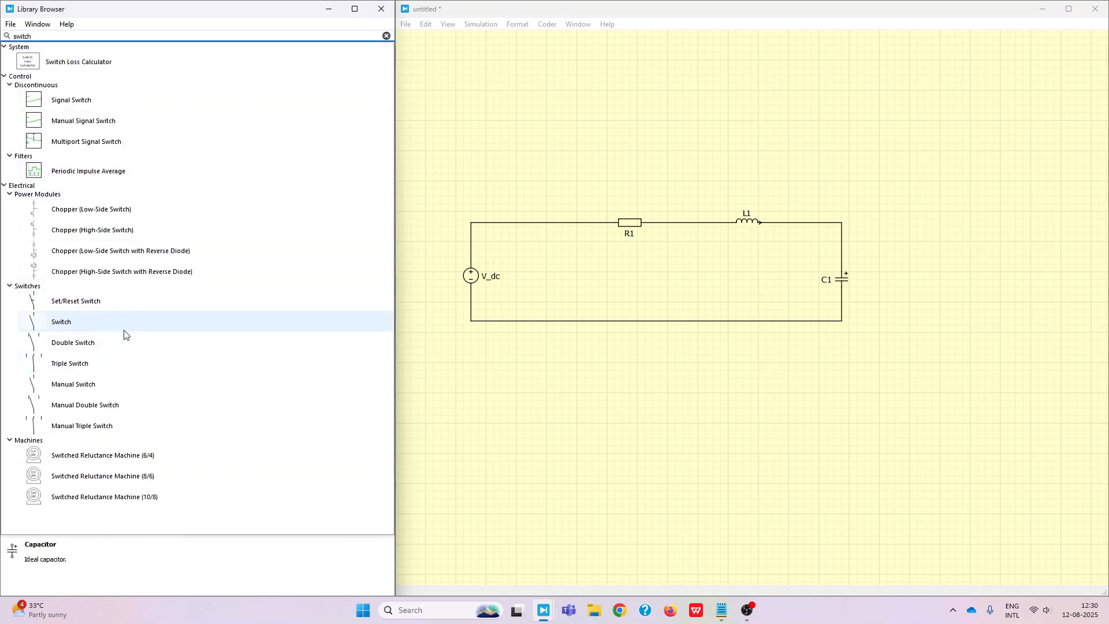
pyautogui.moveTo(46, 388); pyautogui.dragTo(515, 163)
pyautogui.hotkey('ctrl', 'r')
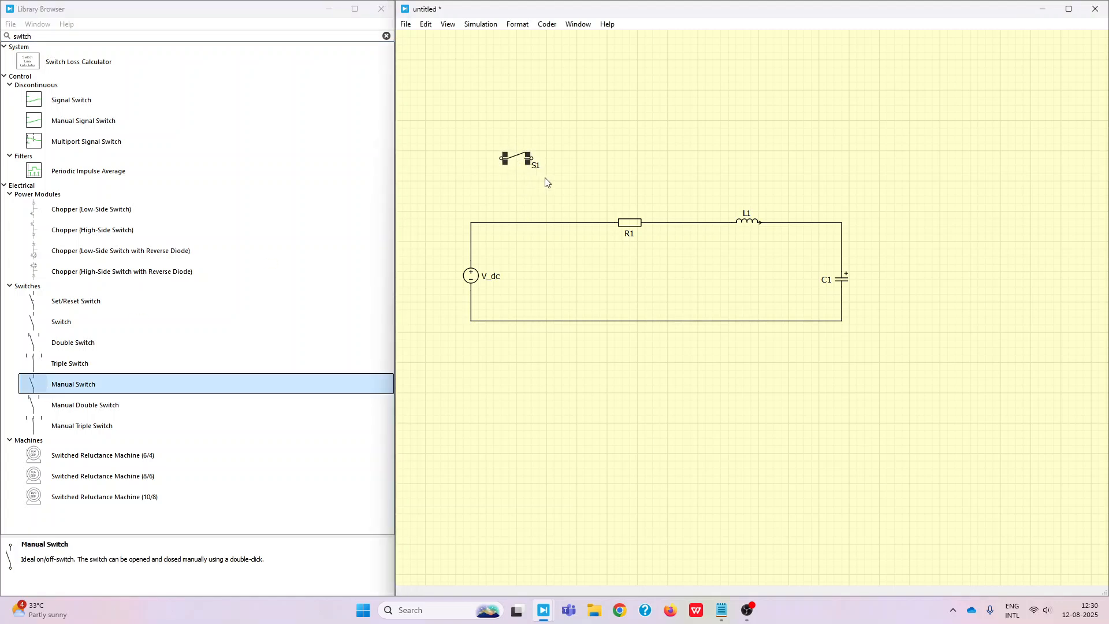
pyautogui.moveTo(537, 168); pyautogui.dragTo(517, 173)
pyautogui.moveTo(550, 140); pyautogui.dragTo(495, 191)
pyautogui.press('Delete')
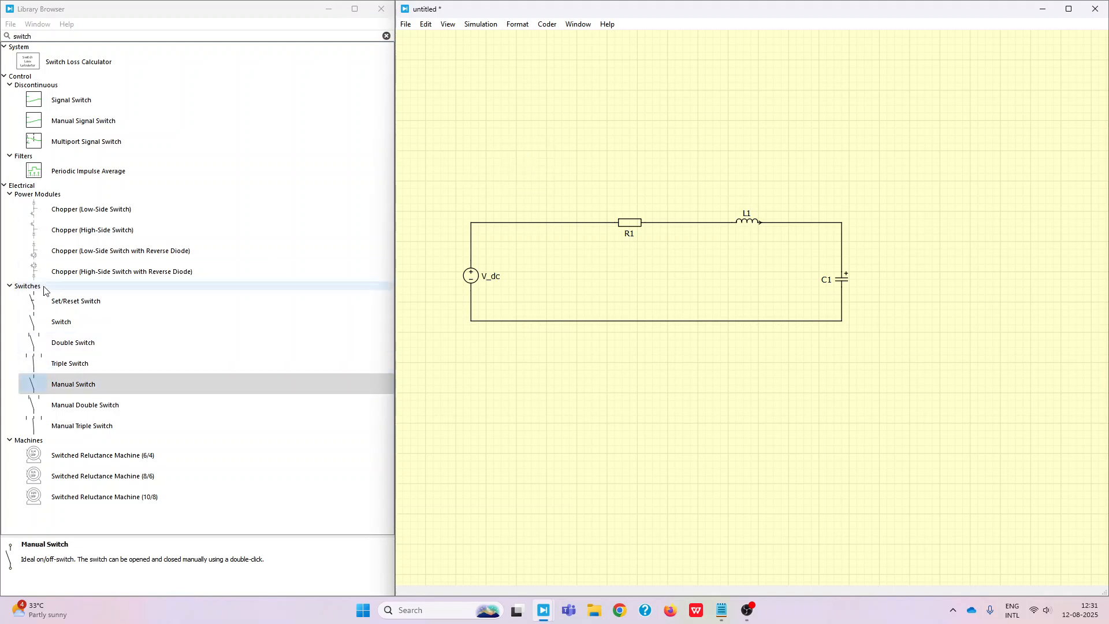
# - Add a gate-controlled Switch, rotate it horizontally and insert it in the wire between the DC source and R1
pyautogui.click(47, 322)
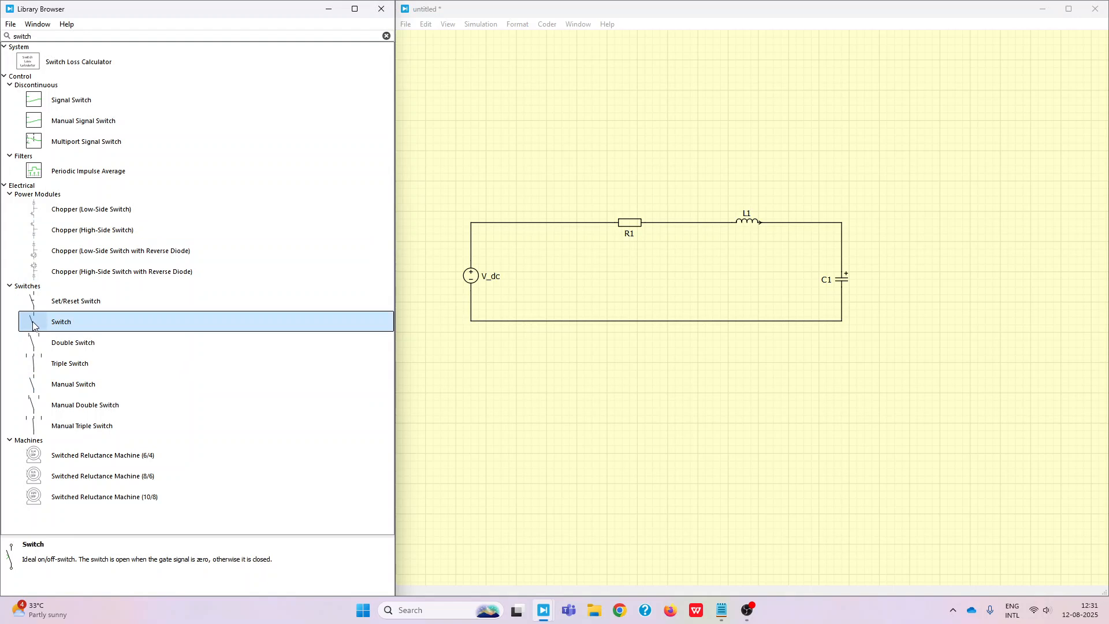
pyautogui.moveTo(39, 327); pyautogui.dragTo(545, 190)
pyautogui.hotkey('ctrl', 'r')
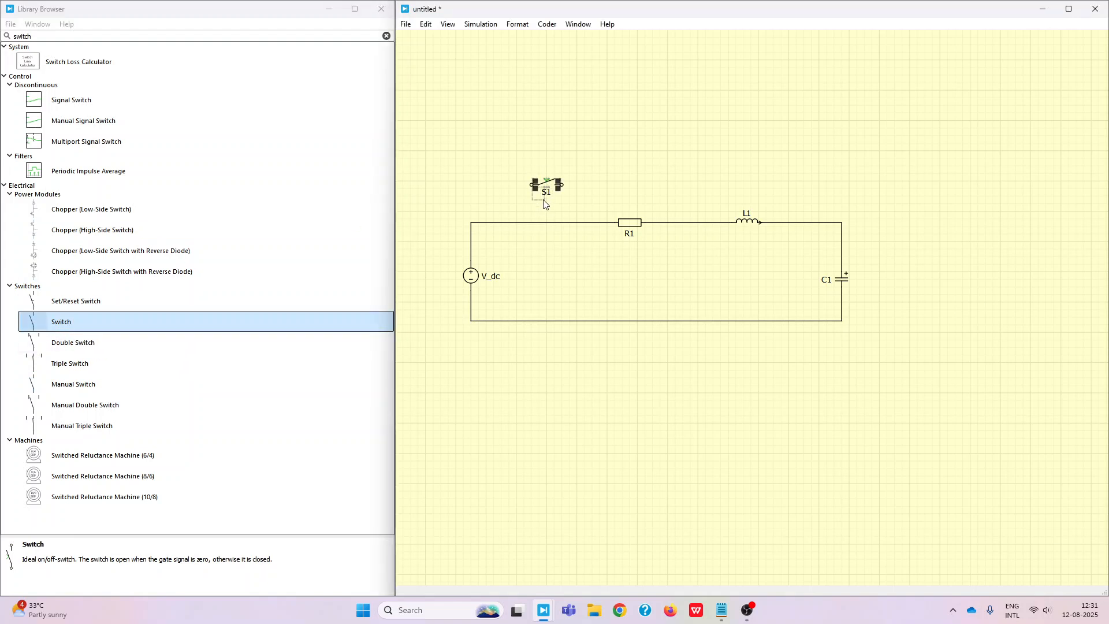
pyautogui.moveTo(543, 202); pyautogui.dragTo(537, 225)
# - Find the Step source in the component library and place it above the DC source
pyautogui.doubleClick(71, 37)
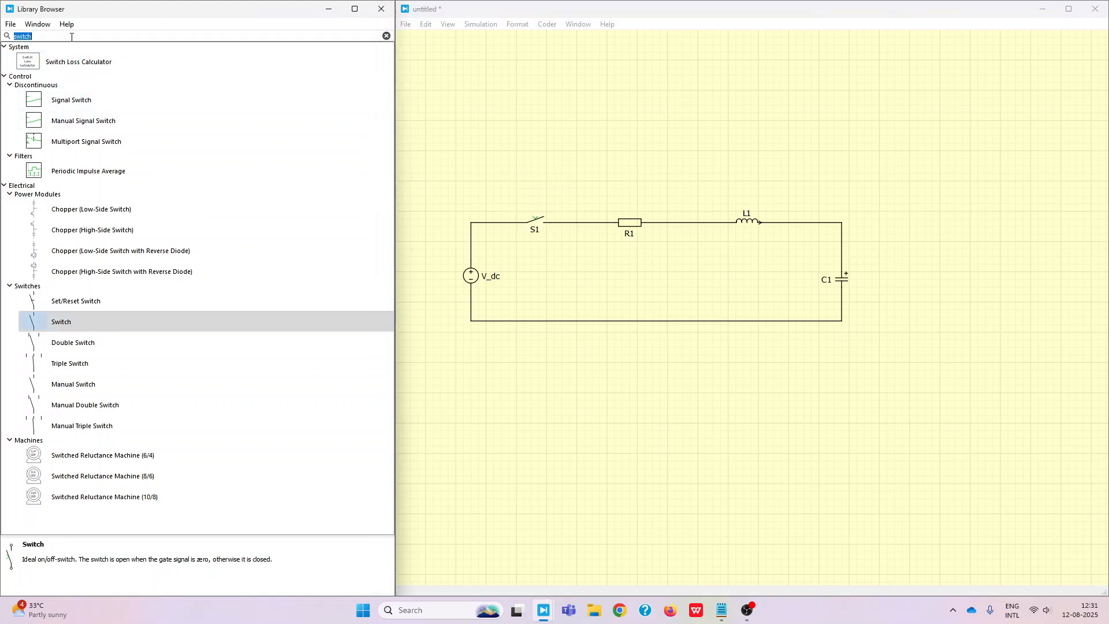
pyautogui.write('ste')
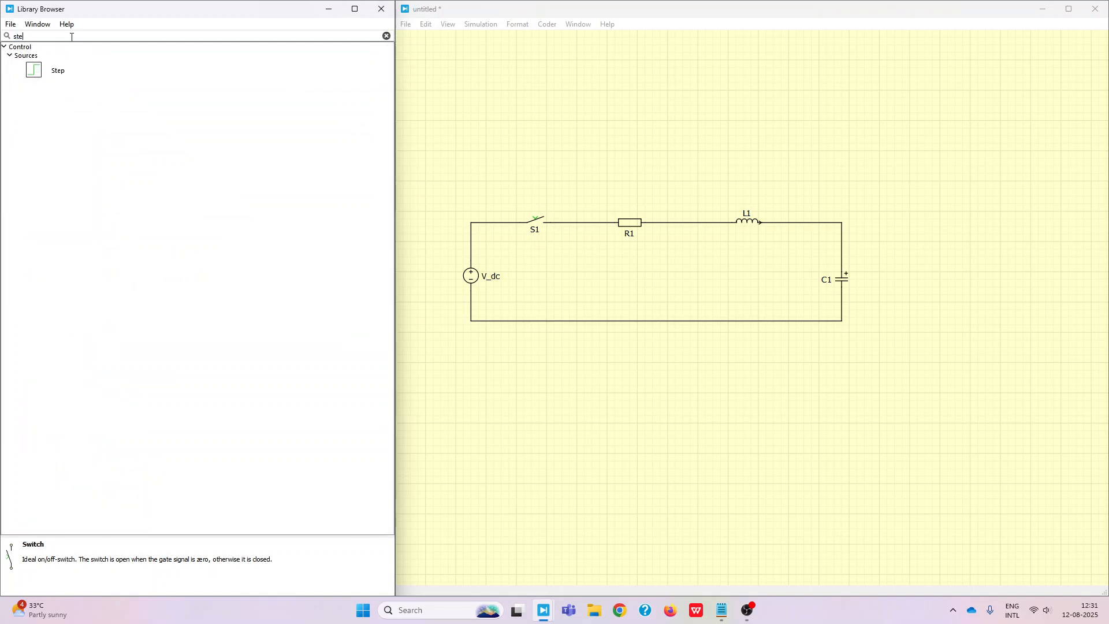
pyautogui.write('p')
pyautogui.moveTo(34, 70); pyautogui.dragTo(464, 176)
# - Set the Step source's step time to 0.1 and wire its output to the gate of switch S1
pyautogui.doubleClick(463, 177)
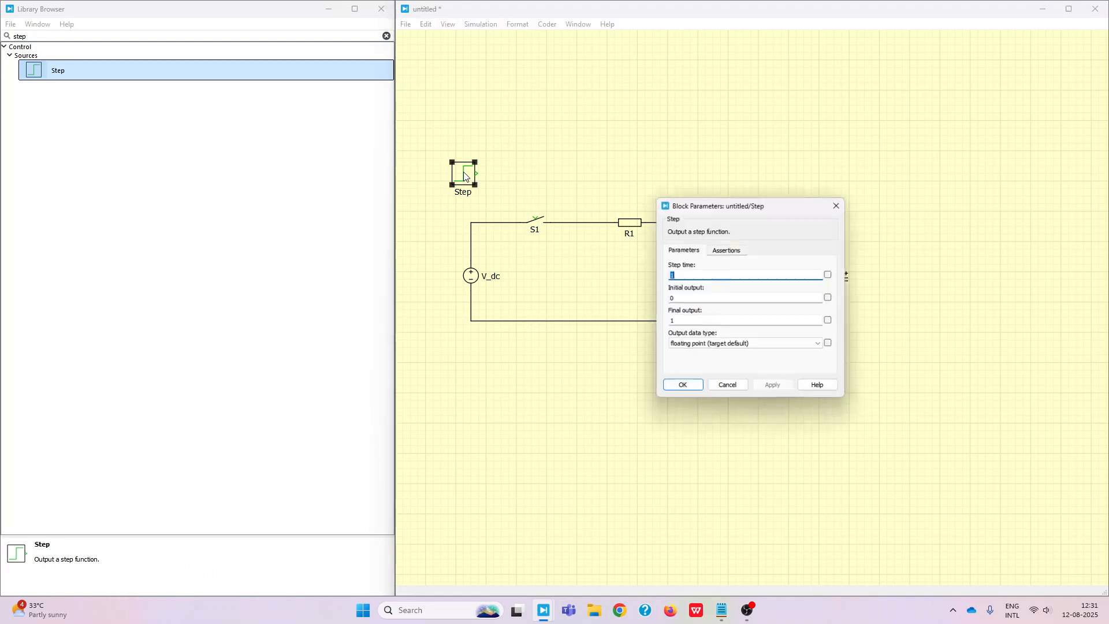
pyautogui.write('0.')
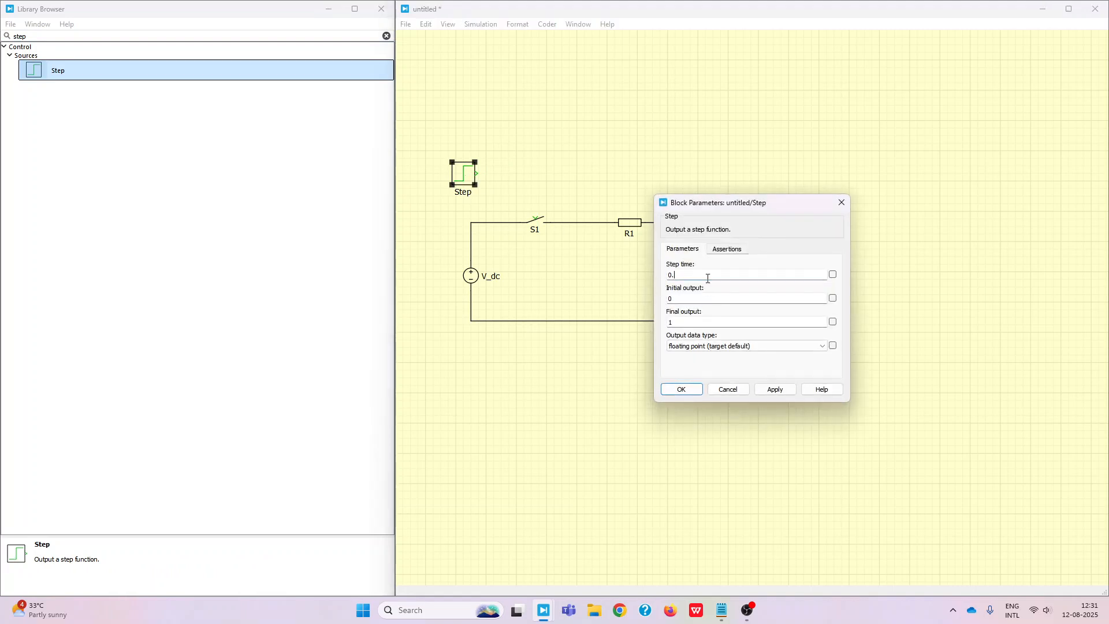
pyautogui.click(687, 389)
pyautogui.moveTo(477, 173); pyautogui.dragTo(535, 216)
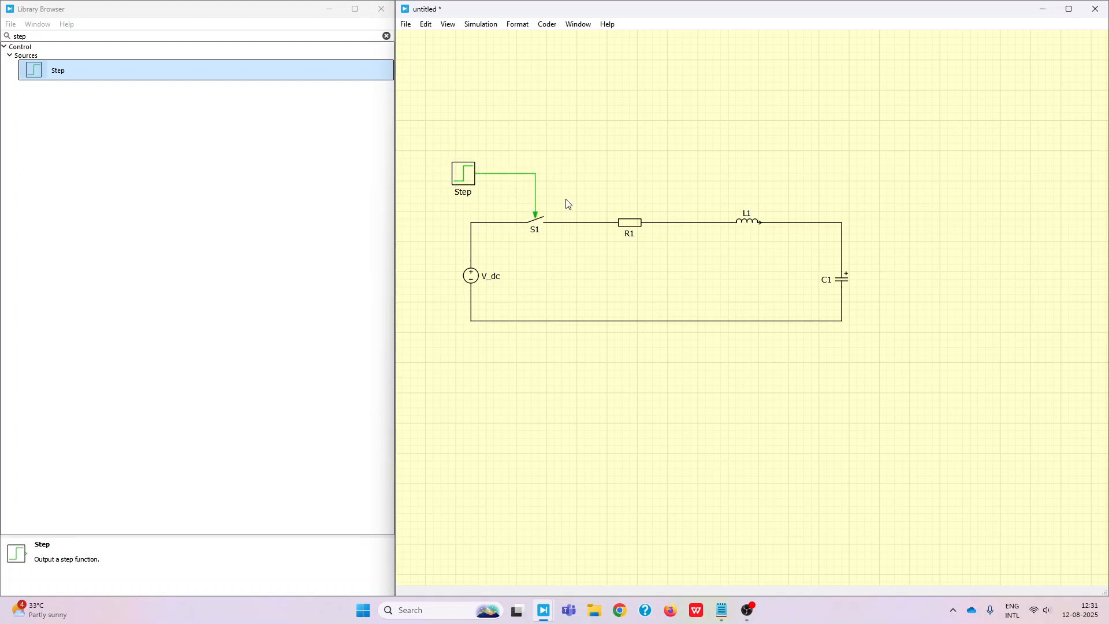
# - Check the initial conductivity of switch S1 and the initial and final output settings of the Step source
pyautogui.doubleClick(540, 221)
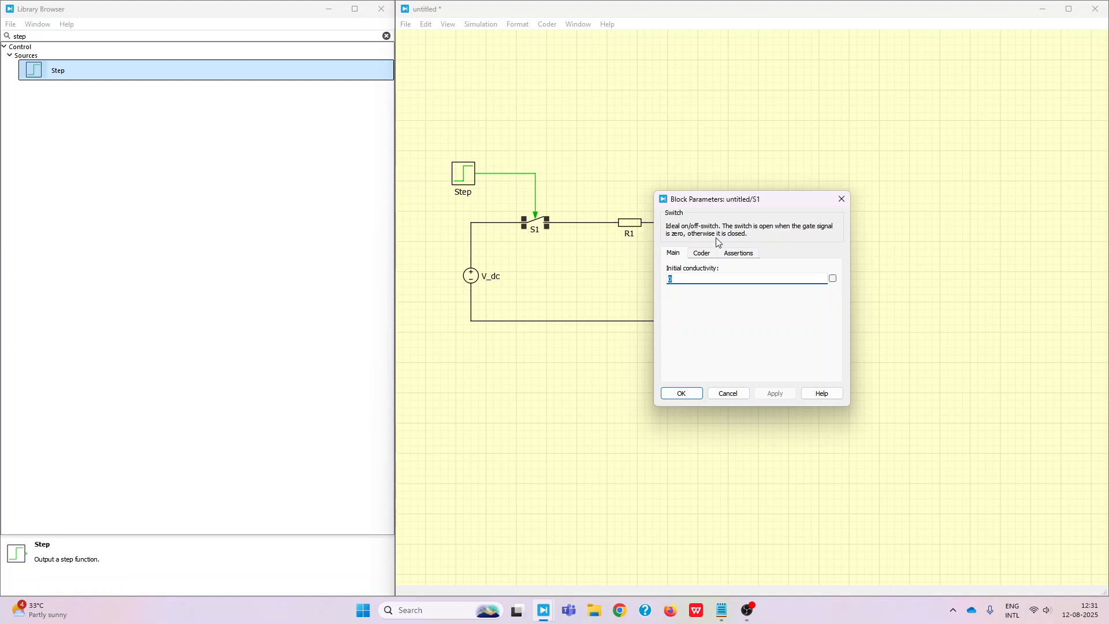
pyautogui.click(841, 199)
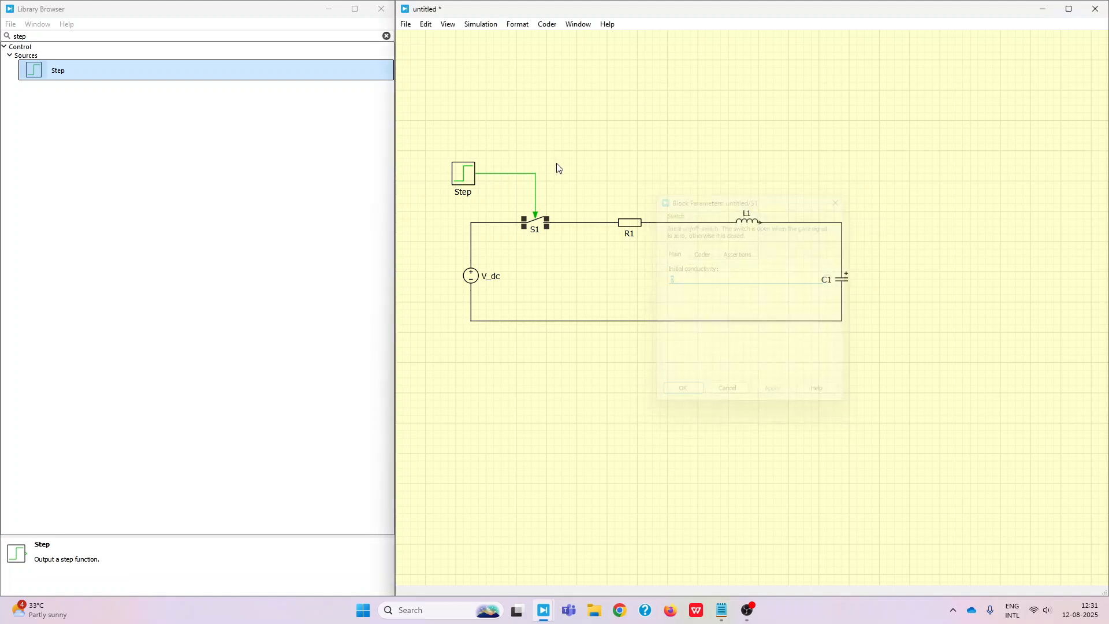
pyautogui.doubleClick(463, 178)
pyautogui.click(690, 300)
pyautogui.click(686, 321)
pyautogui.click(681, 388)
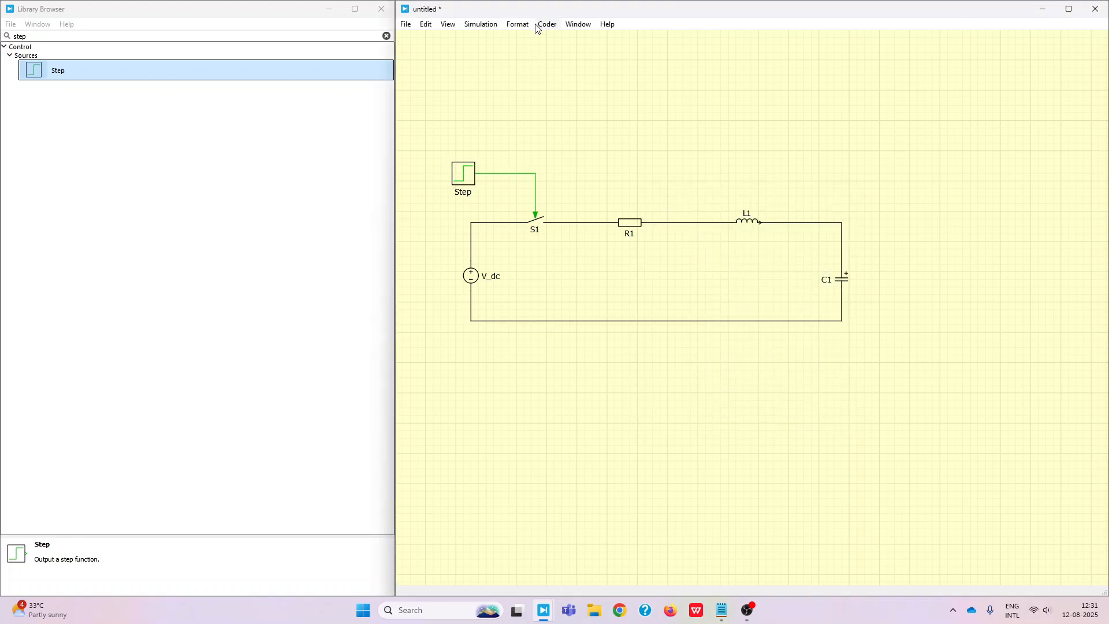
pyautogui.click(582, 25)
pyautogui.click(462, 42)
pyautogui.click(406, 24)
pyautogui.click(677, 105)
# - Find the Scope in the component library and place it above the capacitor branch
pyautogui.doubleClick(35, 35)
pyautogui.write('scop')
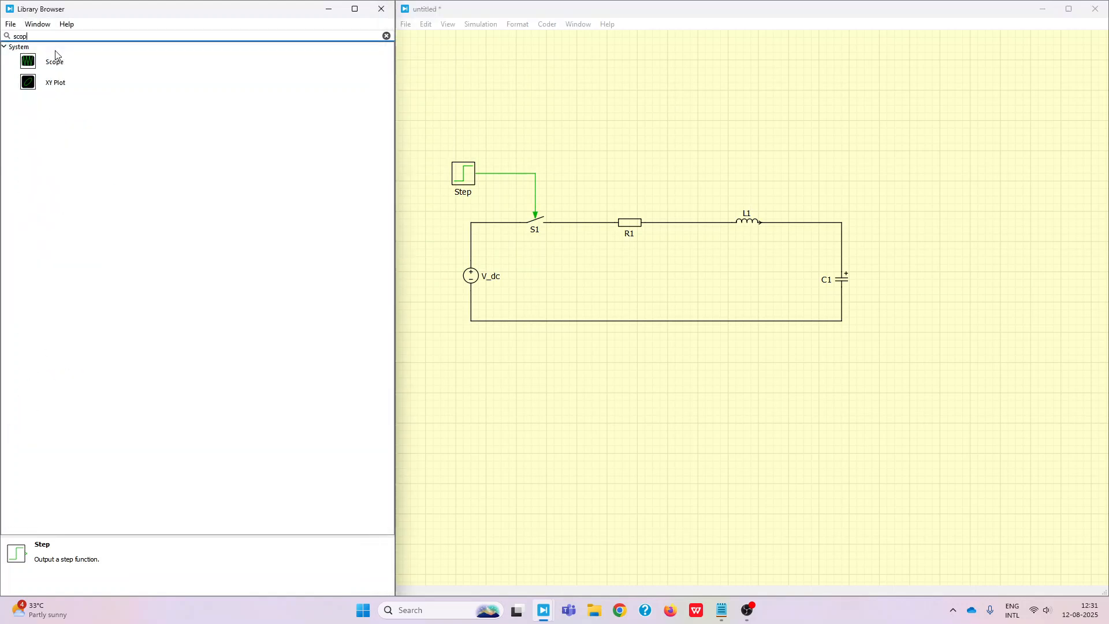
pyautogui.click(48, 63)
pyautogui.moveTo(26, 64); pyautogui.dragTo(898, 132)
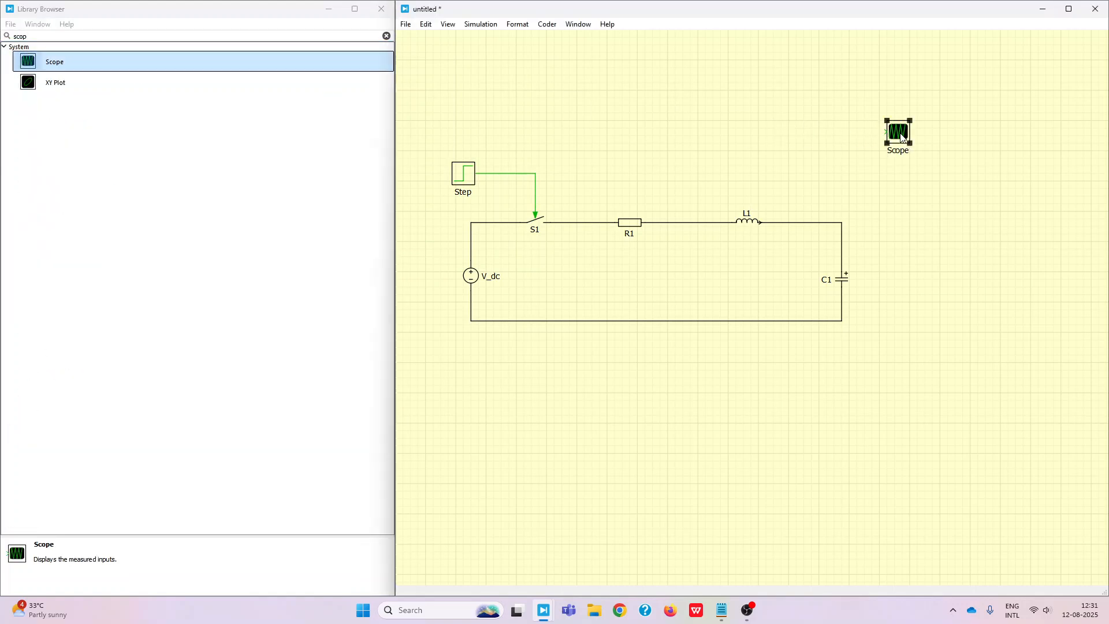
# - Find the System Probe in the component library and place it just before the Scope
pyautogui.doubleClick(58, 39)
pyautogui.write('prob')
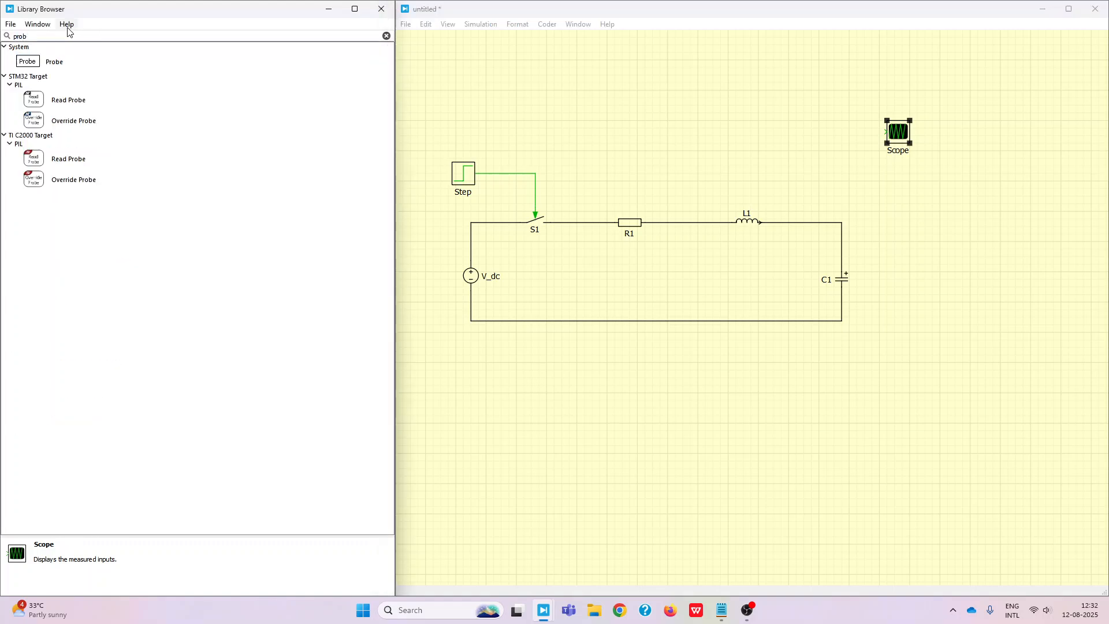
pyautogui.click(20, 65)
pyautogui.moveTo(26, 62); pyautogui.dragTo(837, 129)
# - Set the Scope's number of plots to 3 in its parameters and close the scope window
pyautogui.doubleClick(902, 135)
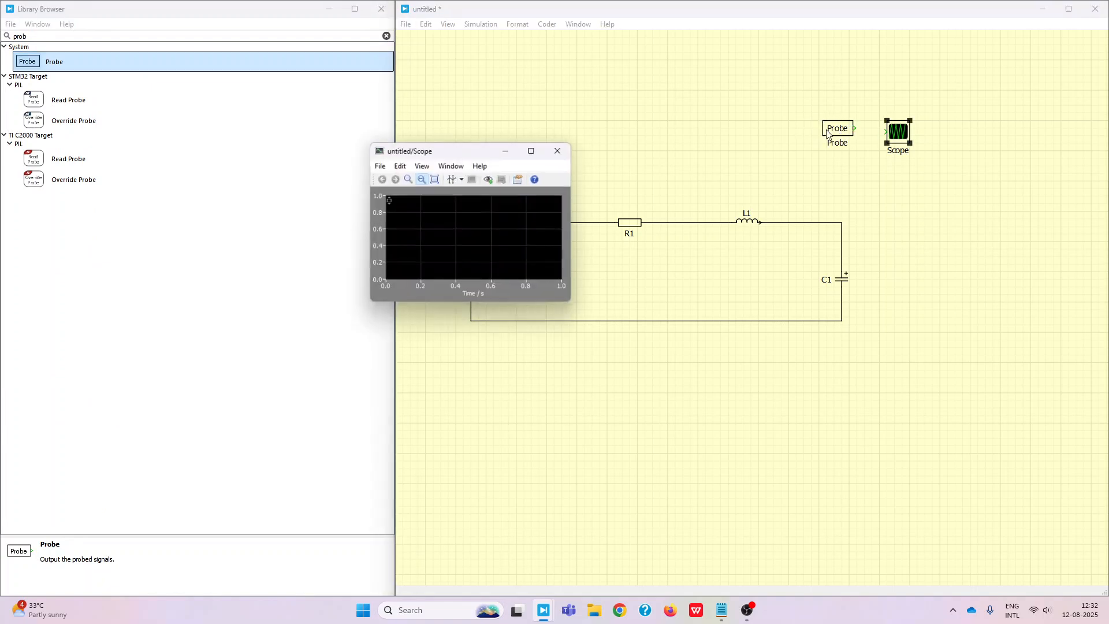
pyautogui.click(385, 168)
pyautogui.click(380, 167)
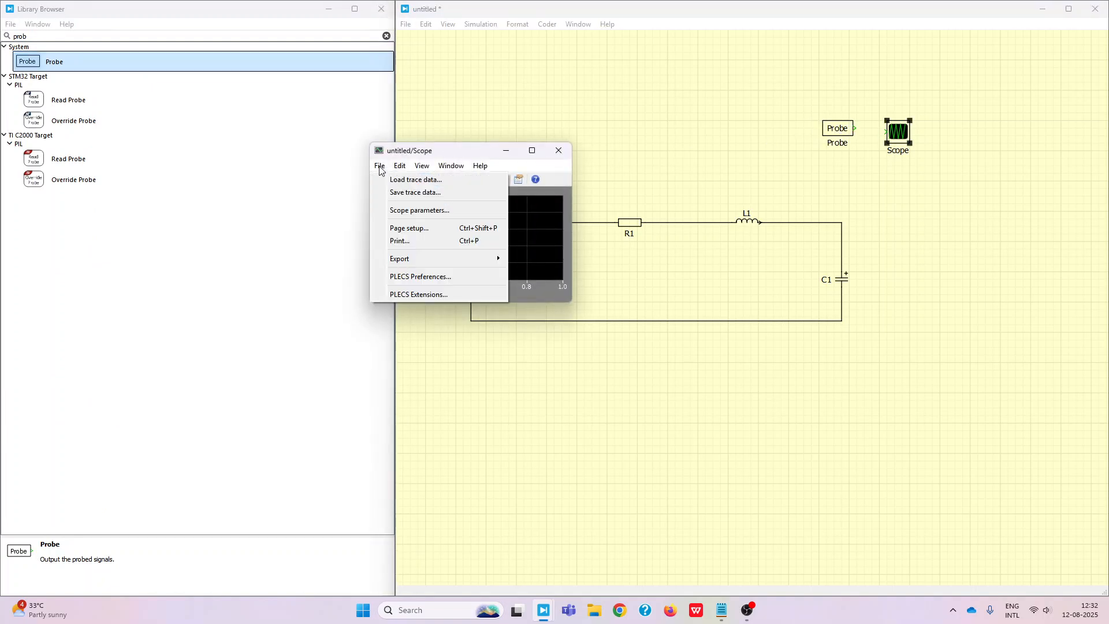
pyautogui.click(402, 212)
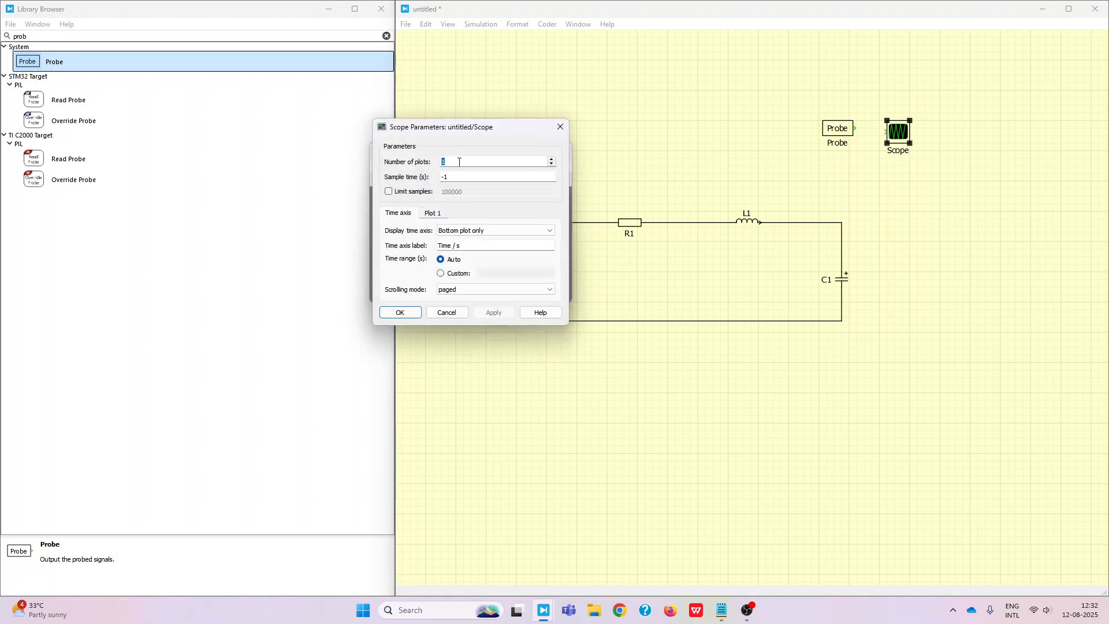
pyautogui.write('3')
pyautogui.click(494, 312)
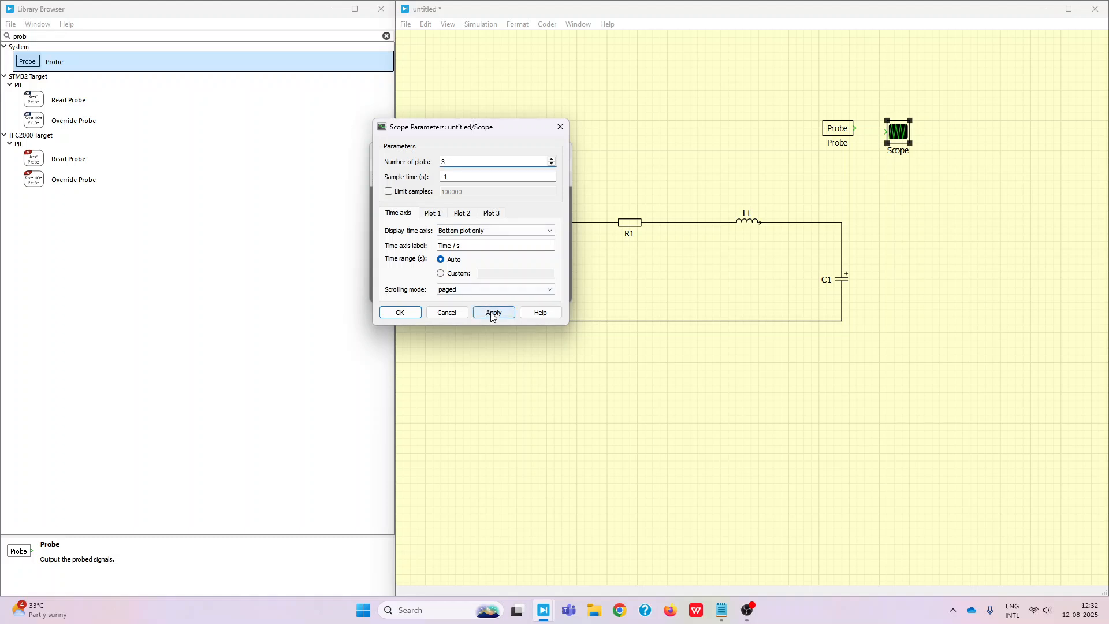
pyautogui.click(400, 313)
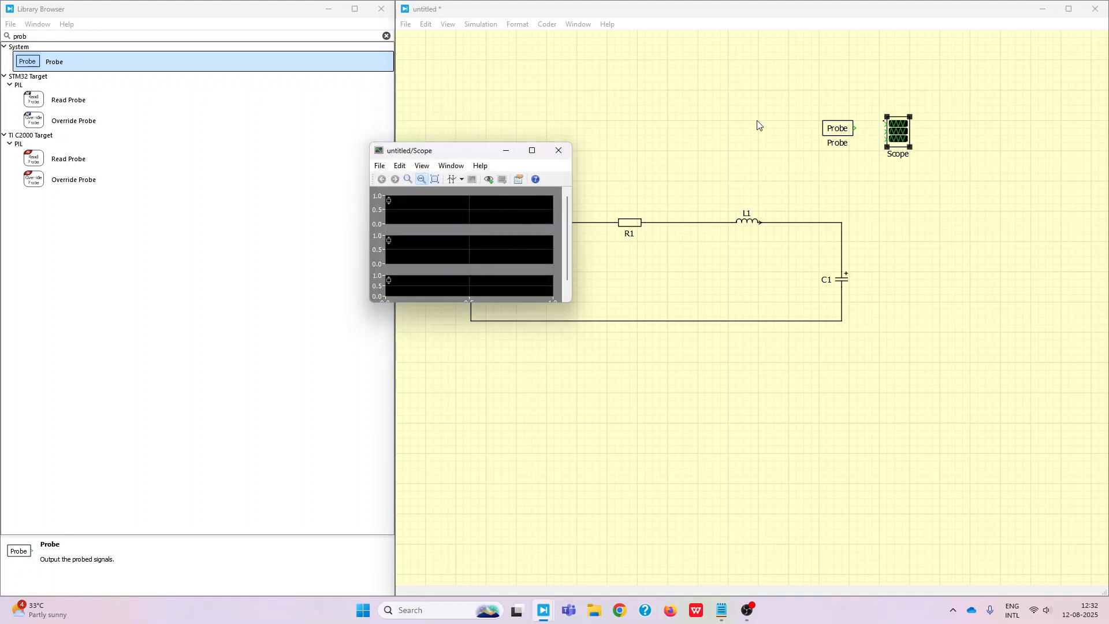
pyautogui.click(557, 150)
# - Arrange three Probe blocks in a column beside the Scope by copying the first, and hide their names
pyautogui.moveTo(842, 134); pyautogui.dragTo(843, 183)
pyautogui.moveTo(902, 136)
pyautogui.mouseDown()
pyautogui.moveTo(911, 165)
pyautogui.moveTo(909, 153)
pyautogui.mouseUp()
pyautogui.moveTo(789, 109); pyautogui.dragTo(842, 194)
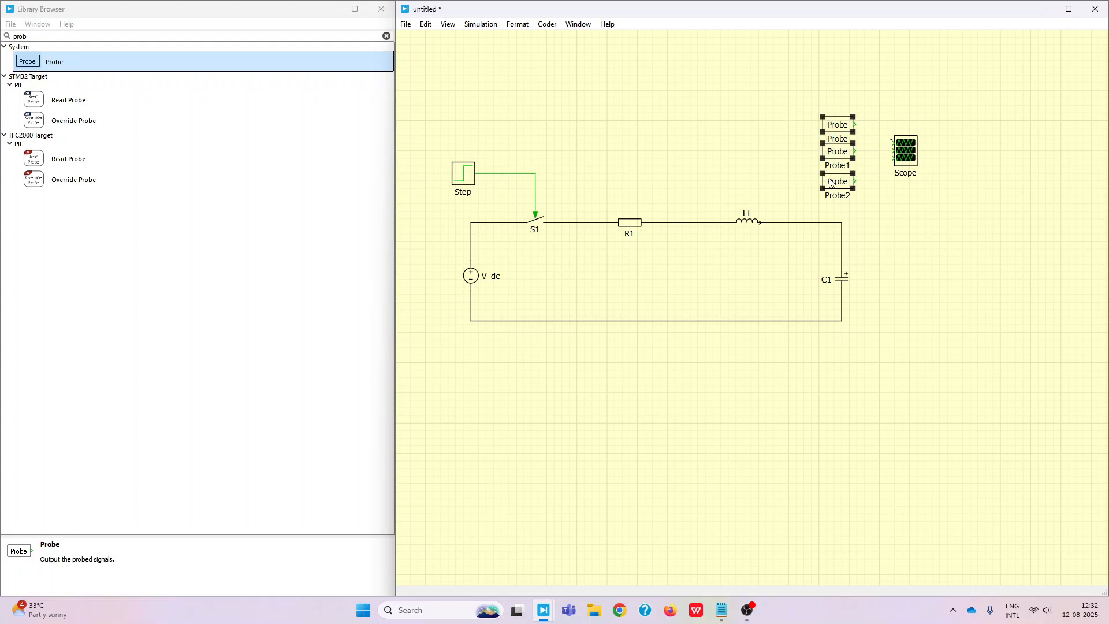
pyautogui.hotkey('ctrl', 'shift', 'n')
# - Stack the three Probe blocks directly against one another beside the Scope
pyautogui.click(874, 204)
pyautogui.click(839, 184)
pyautogui.press('Up')
pyautogui.press('Up')
pyautogui.press('Up')
pyautogui.press('Up')
# - Hide the Scope's name and wire the three probe outputs to its three inputs in order
pyautogui.moveTo(850, 128); pyautogui.dragTo(908, 197)
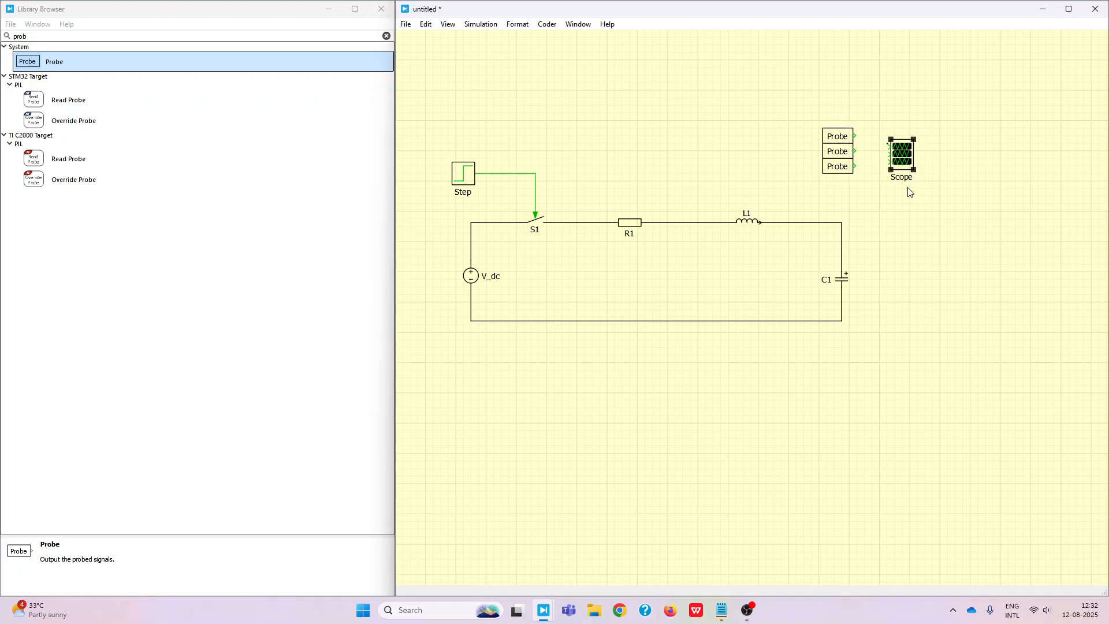
pyautogui.hotkey('ctrl', 'shift', 'n')
pyautogui.hotkey('ctrl', 'shift', 'n')
pyautogui.hotkey('ctrl', 'shift', 'n')
pyautogui.hotkey('ctrl', 'shift', 'n')
pyautogui.hotkey('ctrl', 'shift', 'n')
pyautogui.hotkey('ctrl', 'shift', 'n')
pyautogui.hotkey('ctrl', 'shift', 'n')
pyautogui.moveTo(855, 136); pyautogui.dragTo(909, 158)
# - Assign the Step source to the top probe and enable its Output signal
pyautogui.click(467, 174)
pyautogui.moveTo(469, 181); pyautogui.dragTo(833, 137)
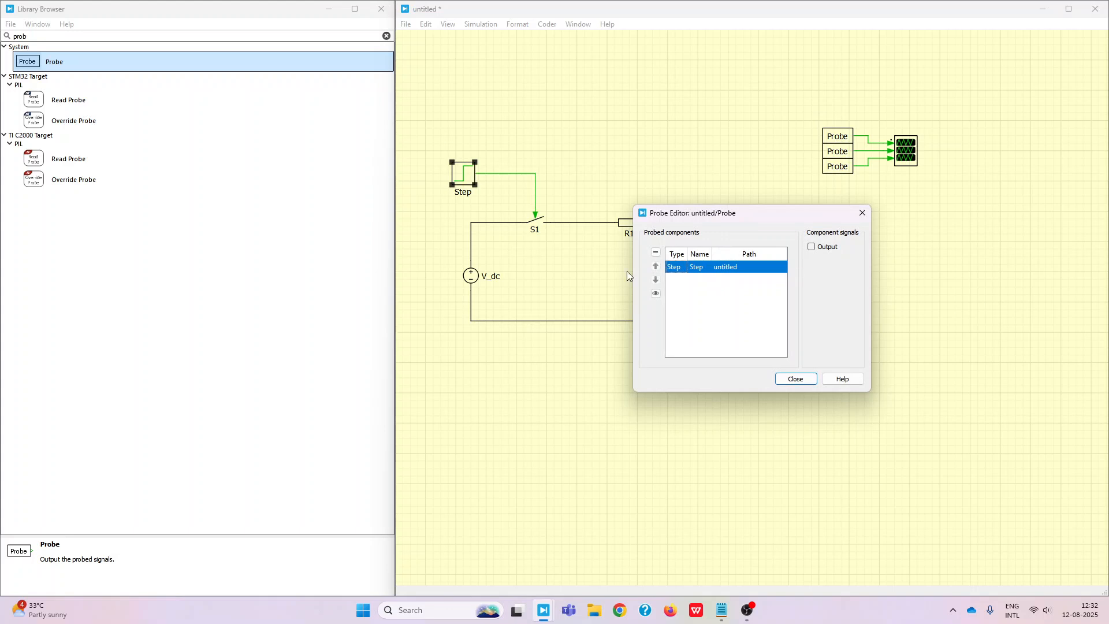
pyautogui.click(812, 248)
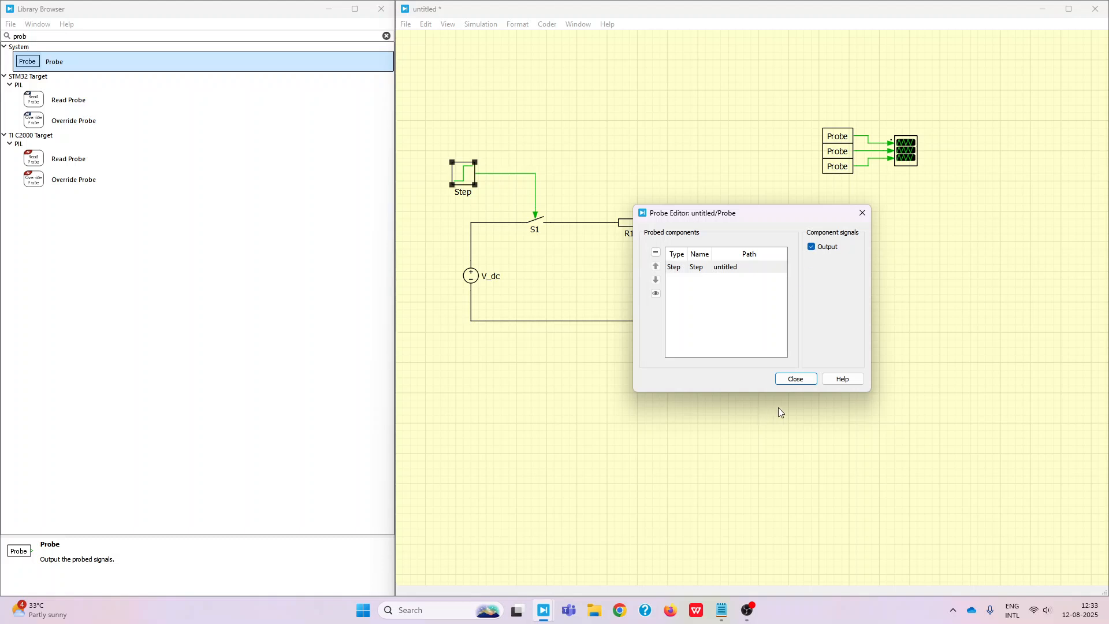
pyautogui.click(796, 379)
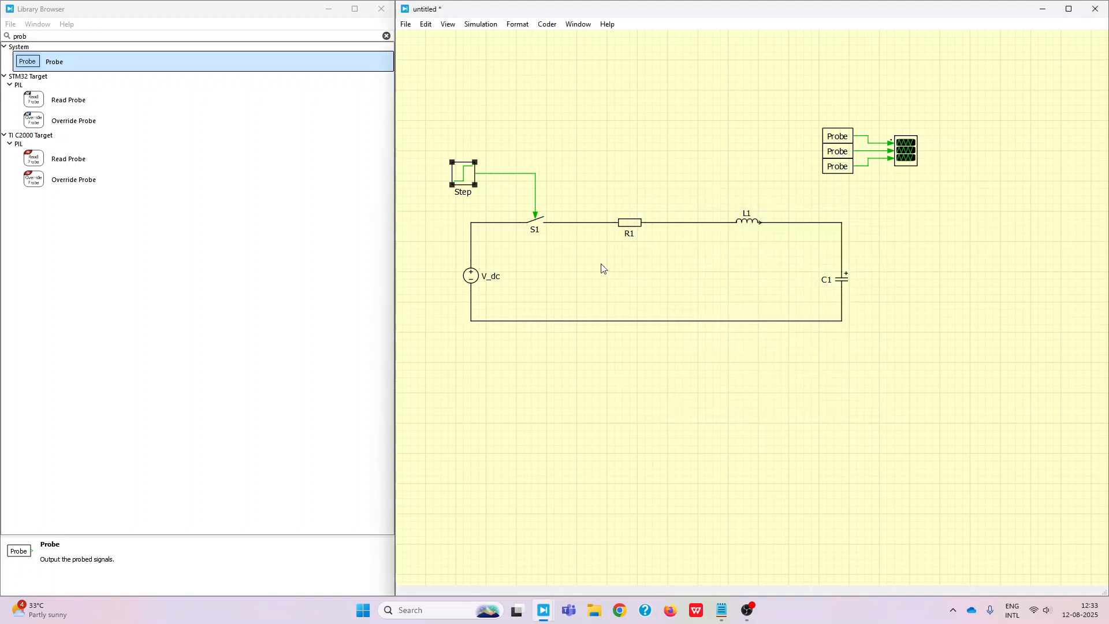
# - Assign the V_dc source to the middle probe and enable its Source current signal
pyautogui.click(467, 280)
pyautogui.moveTo(472, 281); pyautogui.dragTo(831, 154)
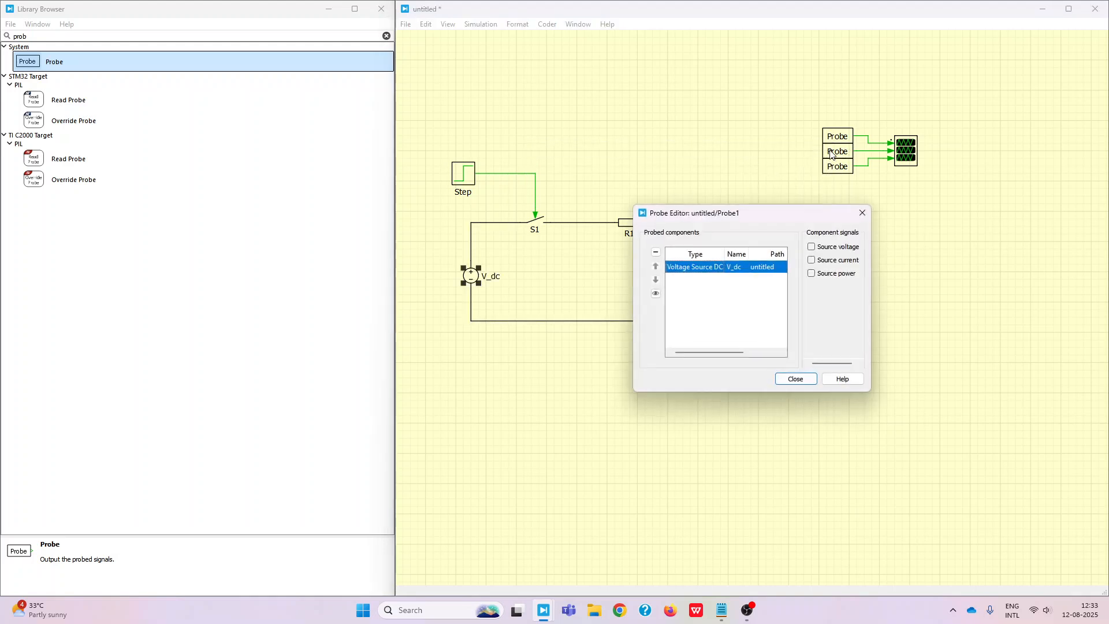
pyautogui.click(812, 260)
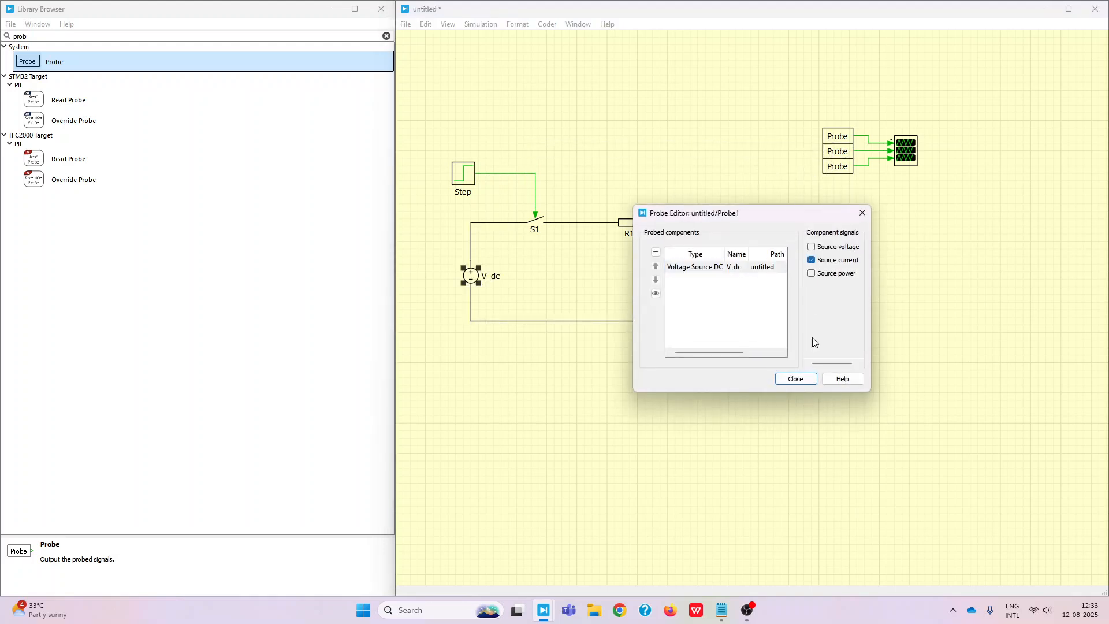
pyautogui.click(797, 380)
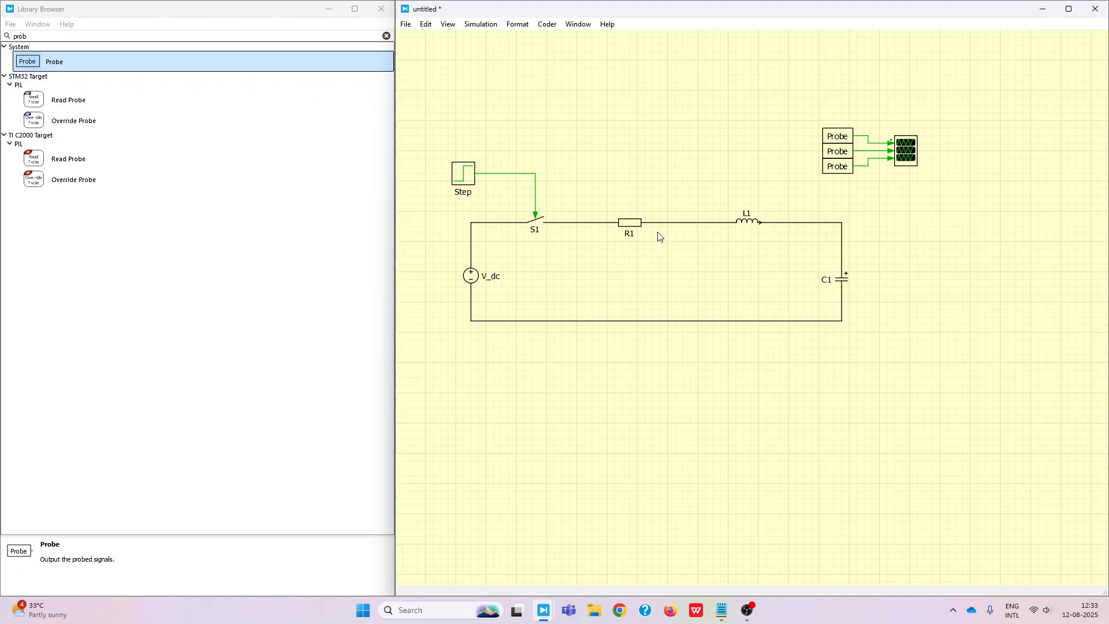
# - Assign capacitor C1 to the bottom probe and enable its Capacitor voltage signal
pyautogui.click(841, 282)
pyautogui.moveTo(841, 281); pyautogui.dragTo(834, 170)
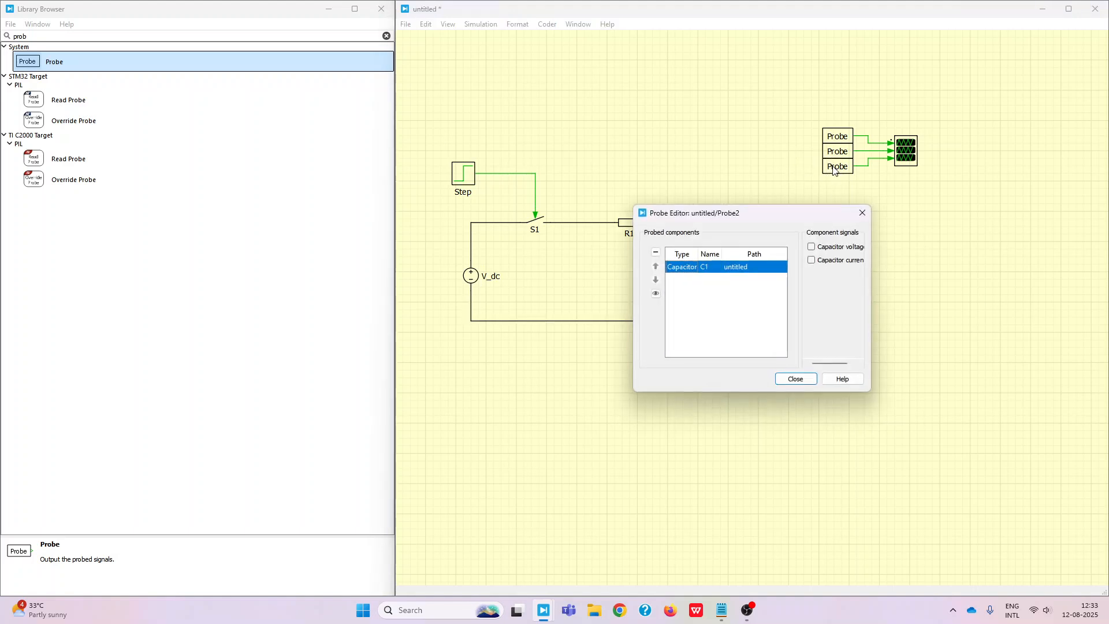
pyautogui.click(811, 246)
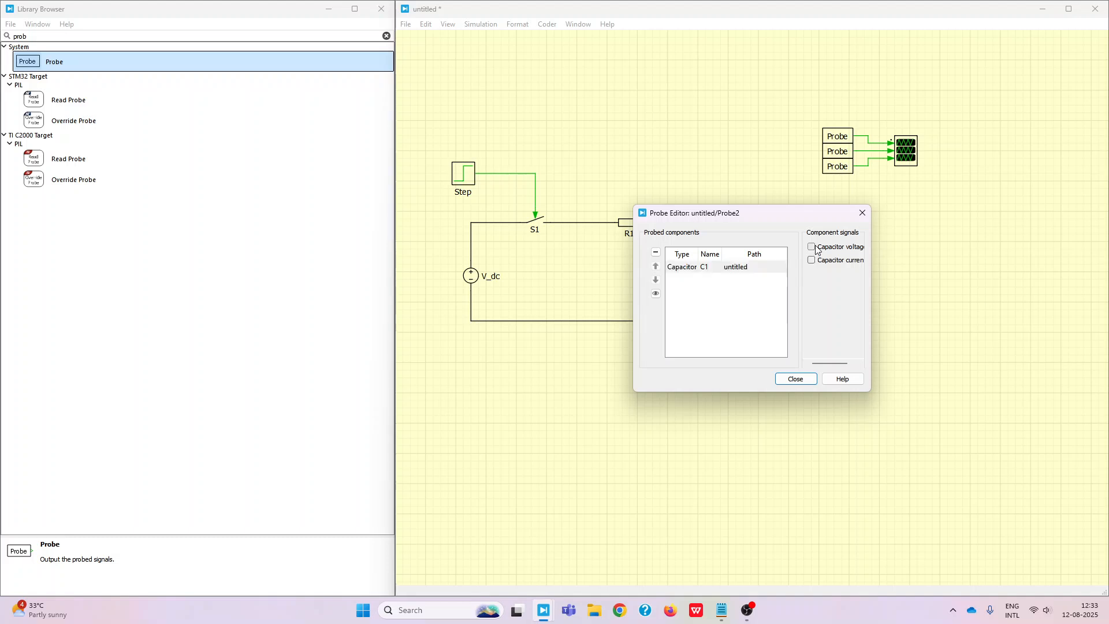
pyautogui.click(795, 380)
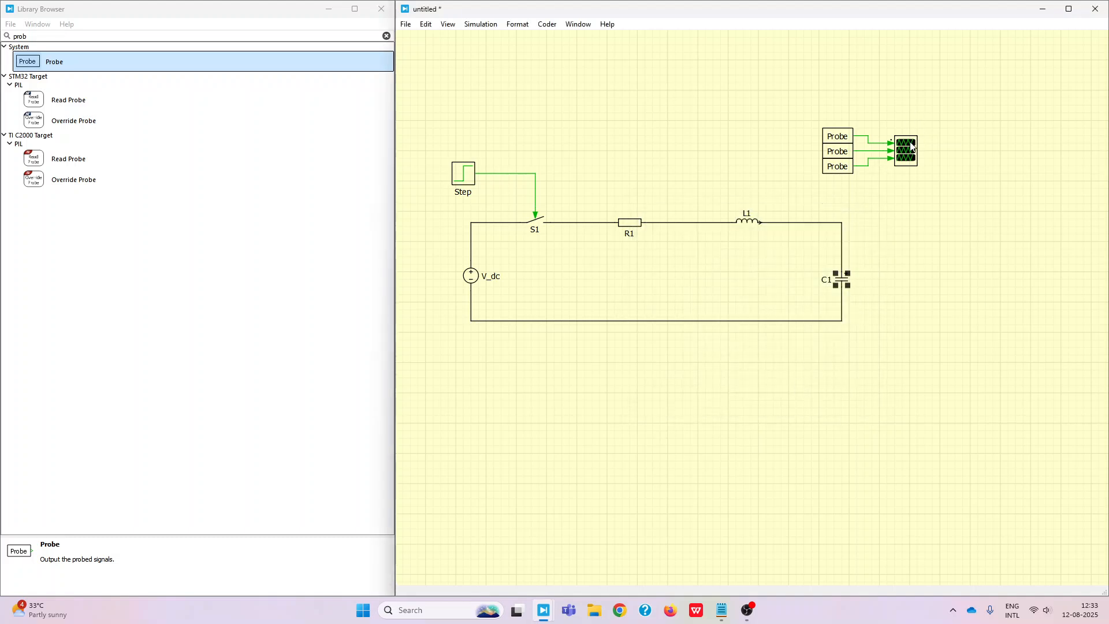
# - Review the time span and solver types in the simulation parameters and set the max step size to 1e-6 s
pyautogui.click(481, 24)
pyautogui.click(497, 63)
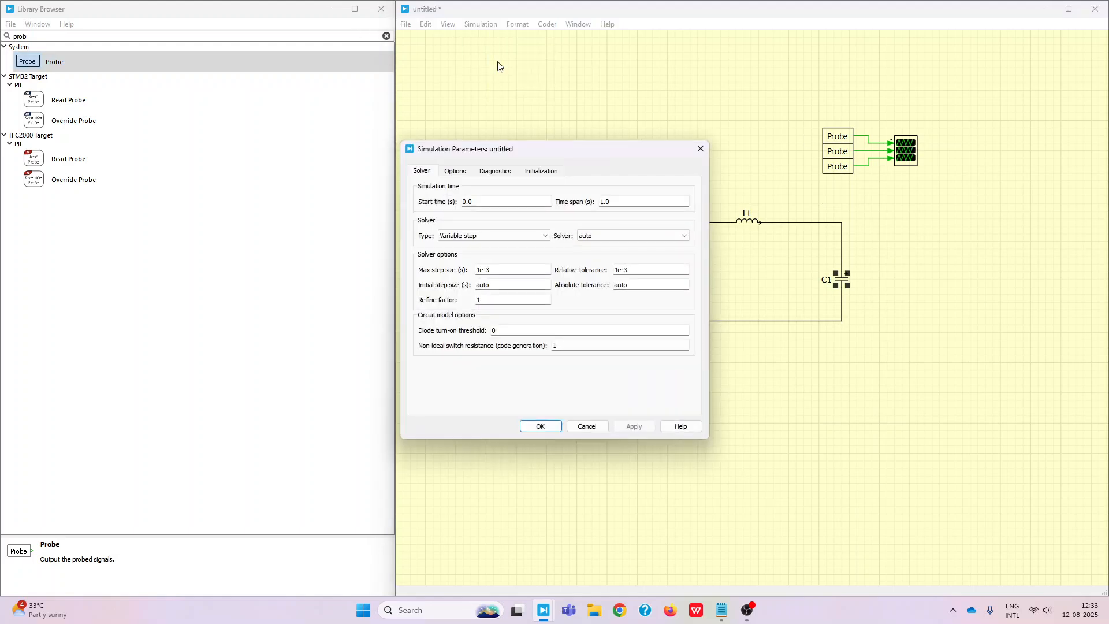
pyautogui.tripleClick(622, 201)
pyautogui.click(476, 235)
pyautogui.click(476, 235)
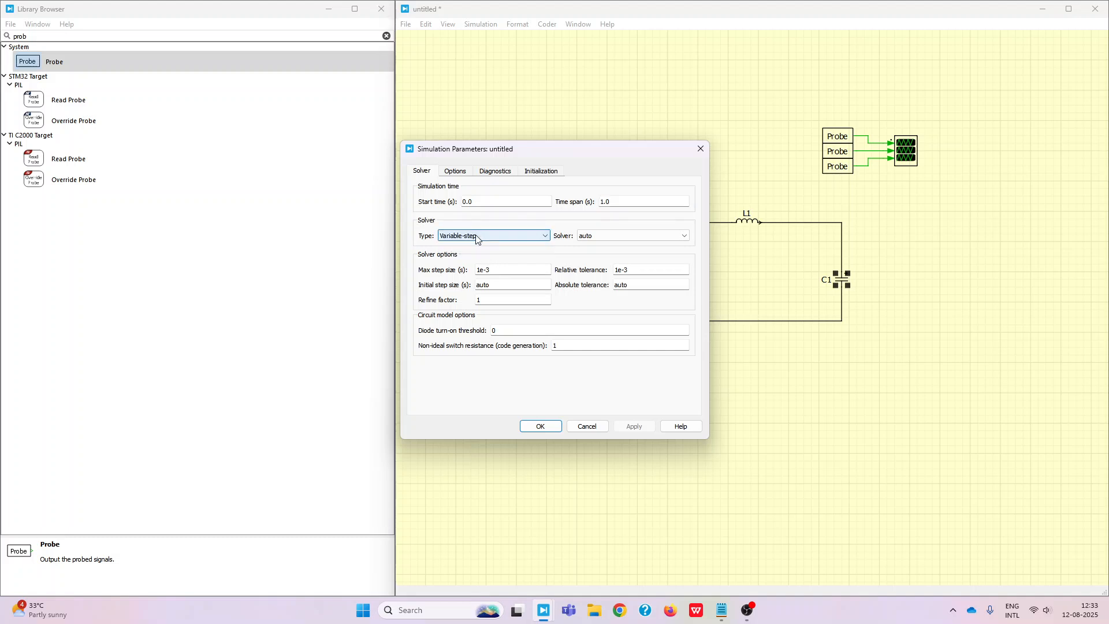
pyautogui.click(477, 236)
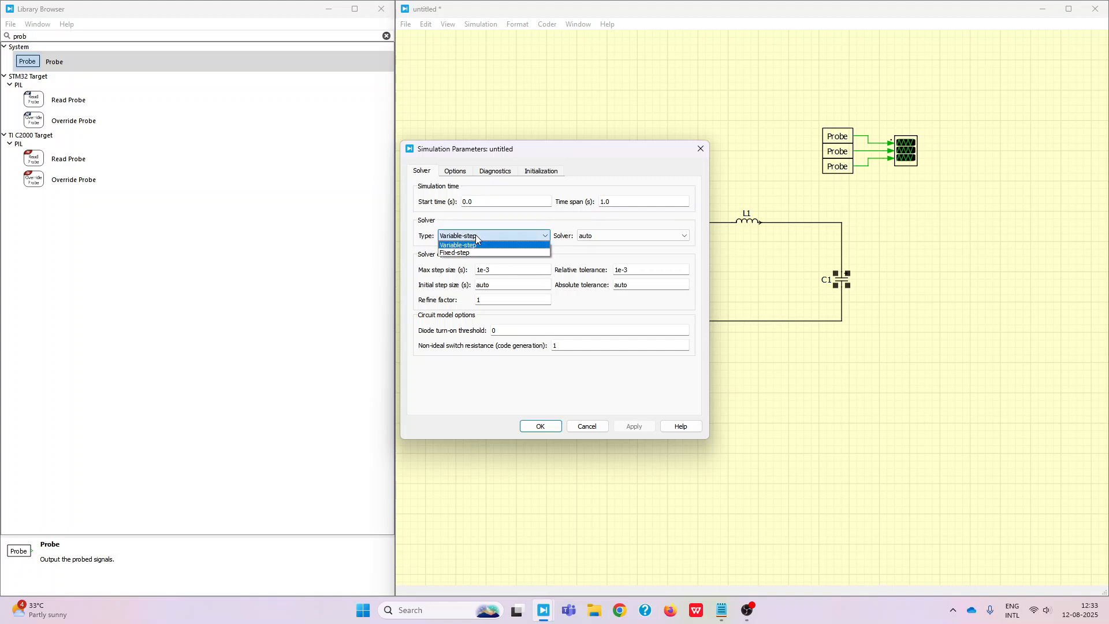
pyautogui.click(475, 234)
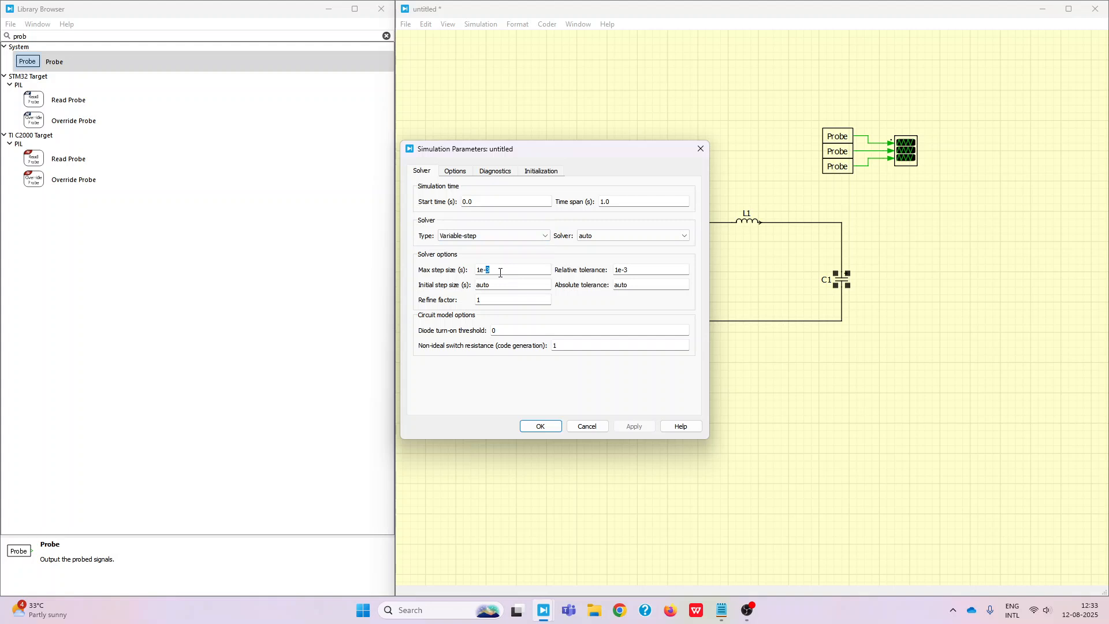
pyautogui.write('6')
pyautogui.click(505, 269)
pyautogui.write('36')
pyautogui.click(539, 427)
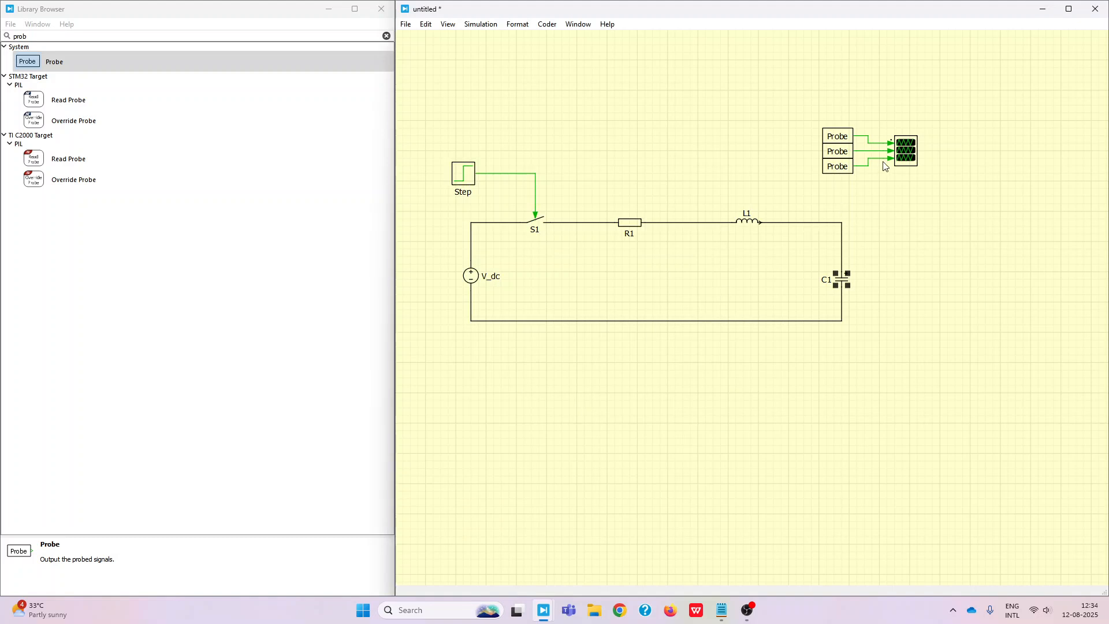
# - Open the three-plot scope window, move it over the middle of the schematic and start the simulation
pyautogui.doubleClick(913, 162)
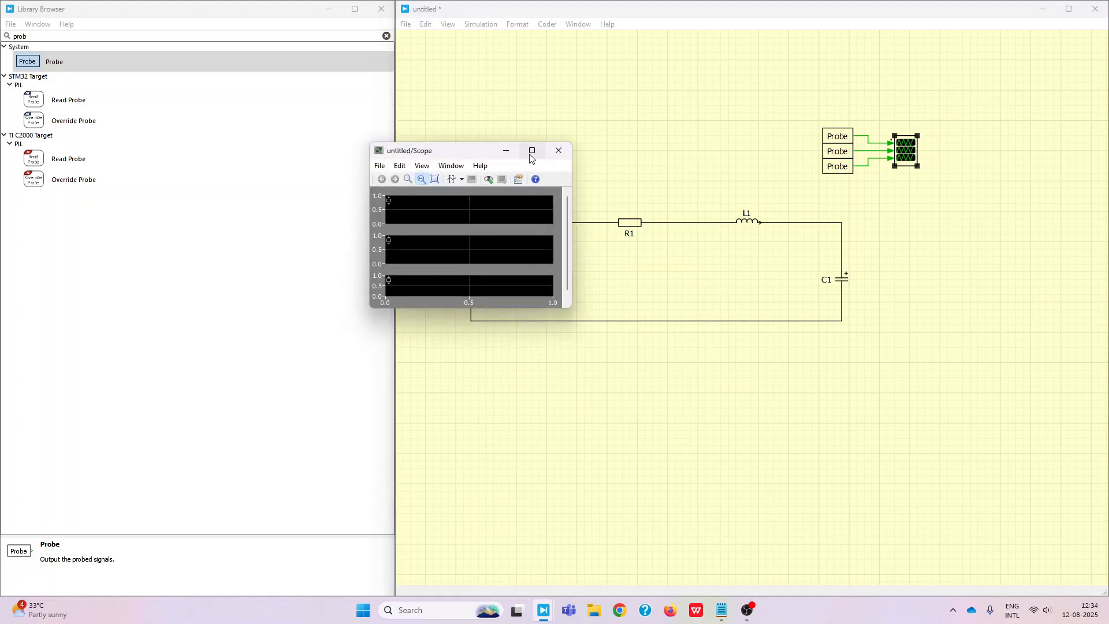
pyautogui.moveTo(531, 157)
pyautogui.moveTo(447, 149); pyautogui.dragTo(546, 248)
pyautogui.click(481, 24)
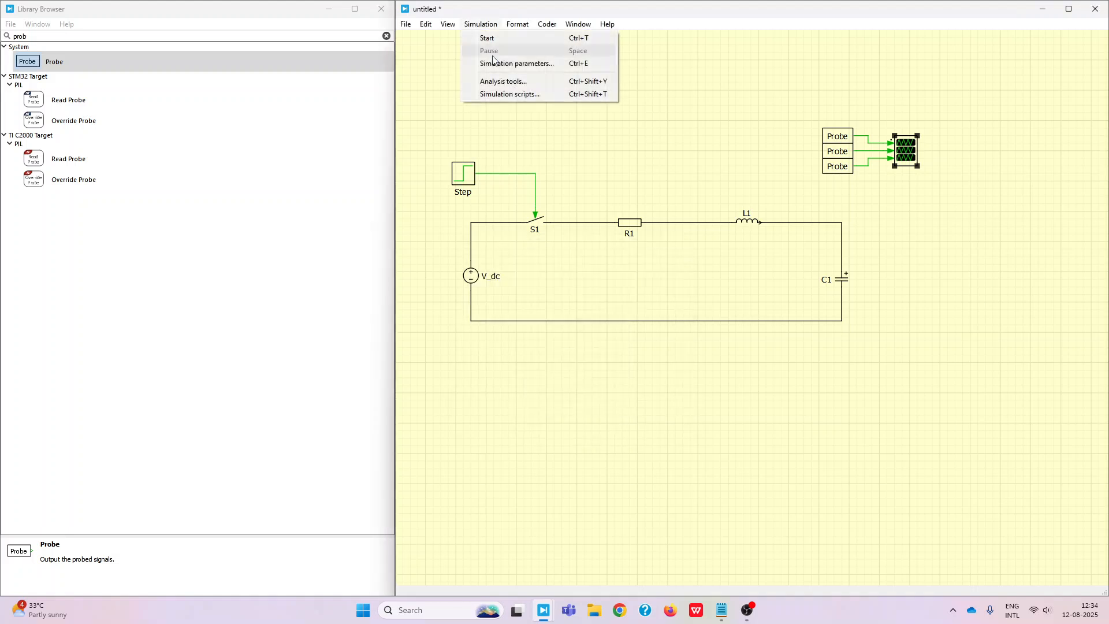
pyautogui.click(586, 40)
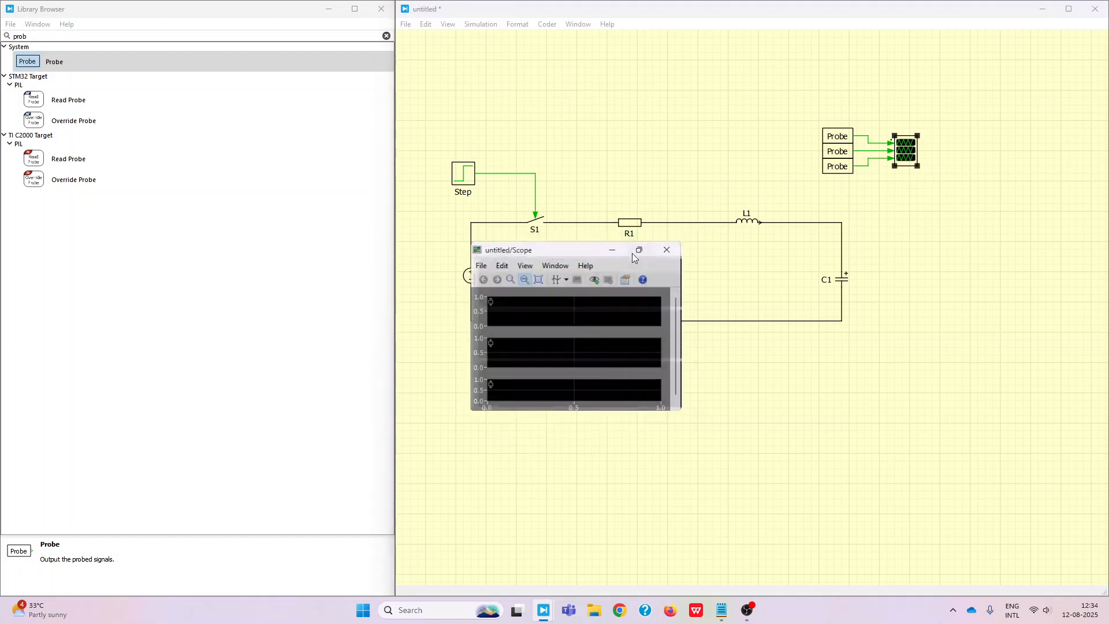
# - Maximize the scope window and zoom in on the switching transient around 0.1 s
pyautogui.click(637, 251)
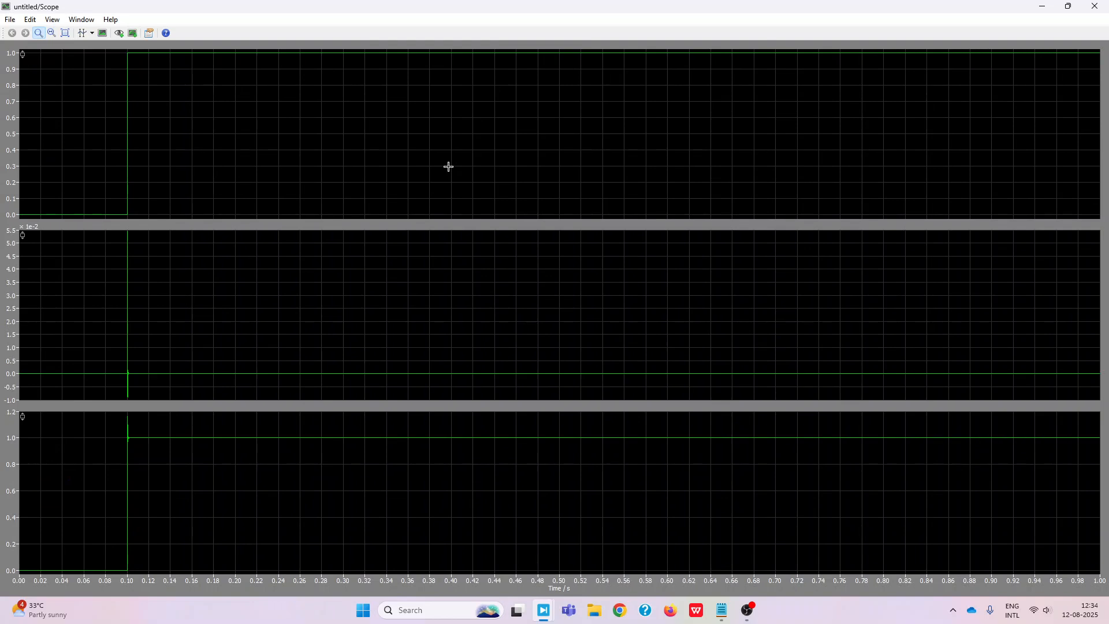
pyautogui.click(64, 33)
pyautogui.moveTo(106, 180); pyautogui.dragTo(145, 183)
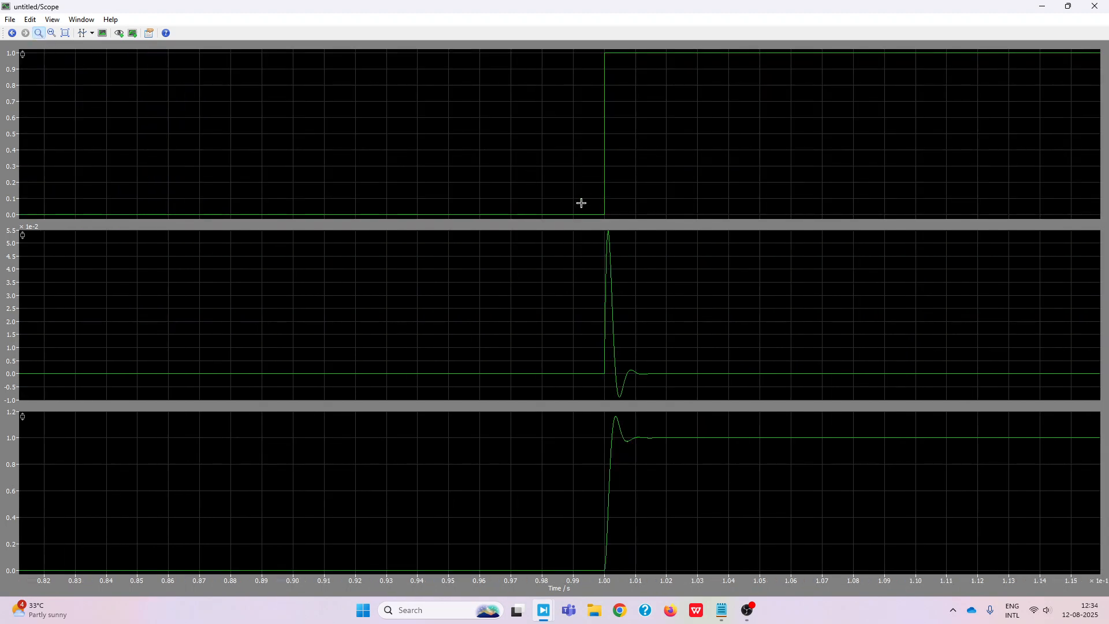
# - Zoom in on the gate, current and capacitor voltage transient after 0.1 s, restore the full time range and close the scope
pyautogui.moveTo(566, 201); pyautogui.dragTo(715, 201)
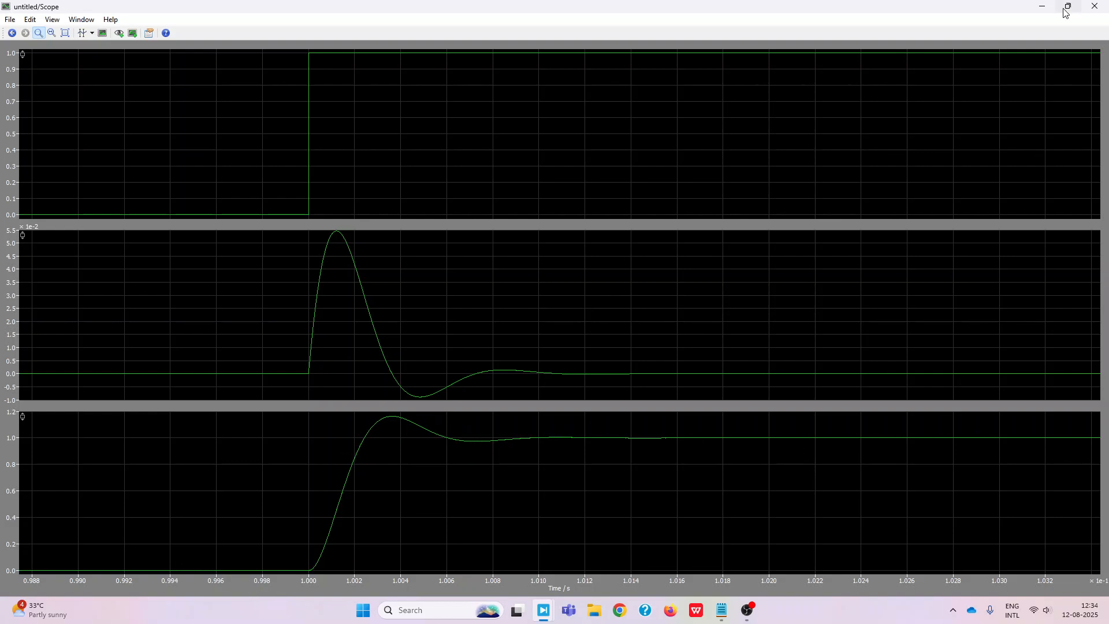
pyautogui.click(66, 33)
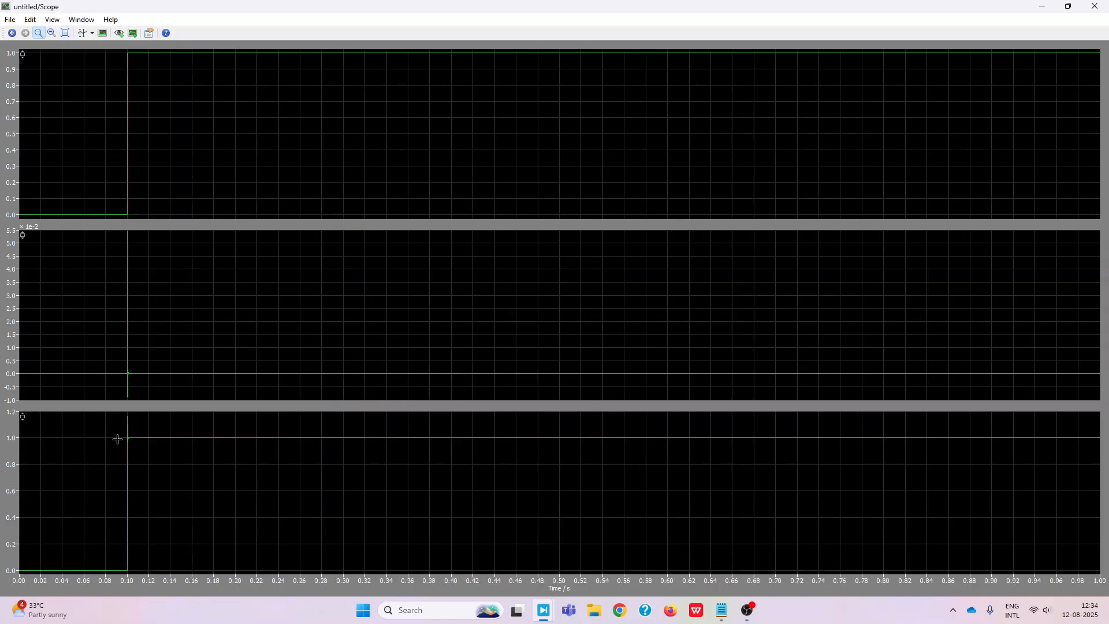
pyautogui.moveTo(101, 497); pyautogui.dragTo(162, 495)
pyautogui.moveTo(465, 489); pyautogui.dragTo(616, 485)
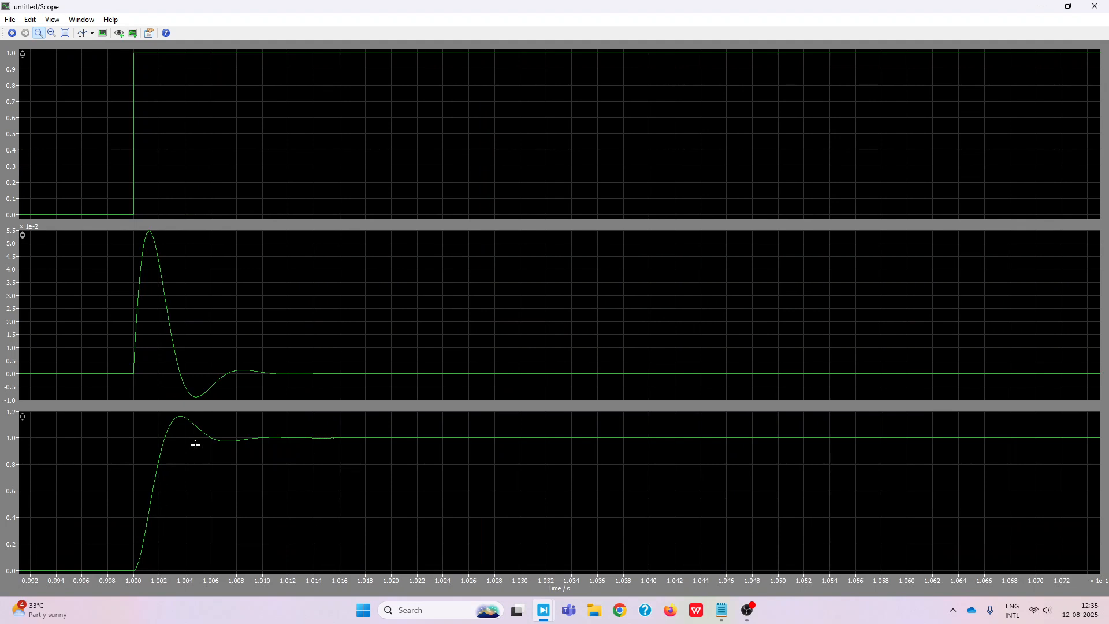
pyautogui.click(65, 33)
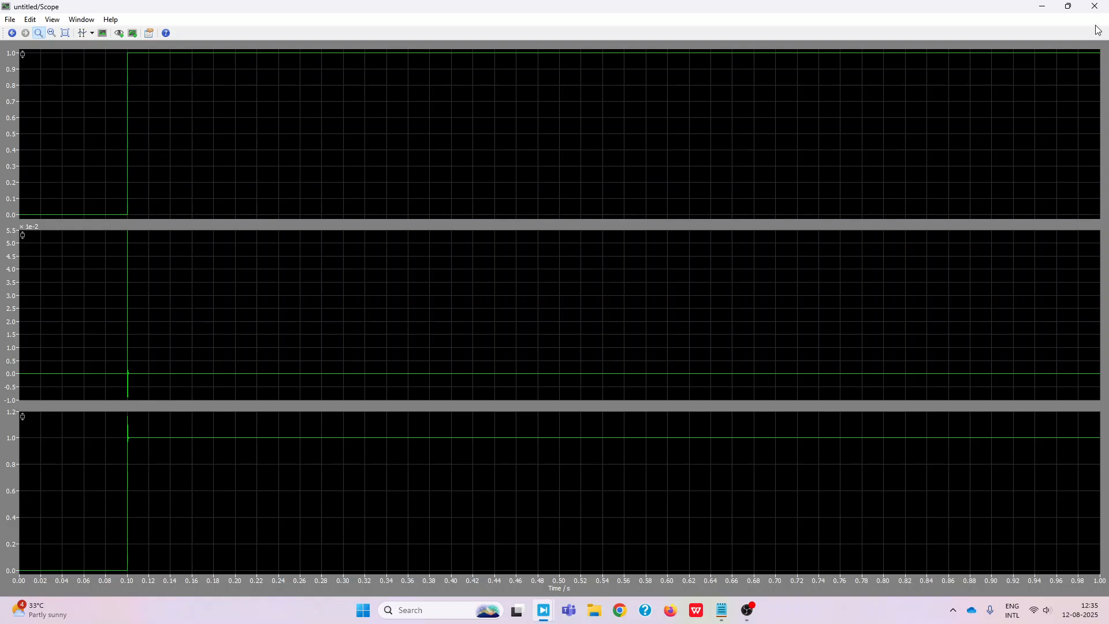
pyautogui.click(1094, 6)
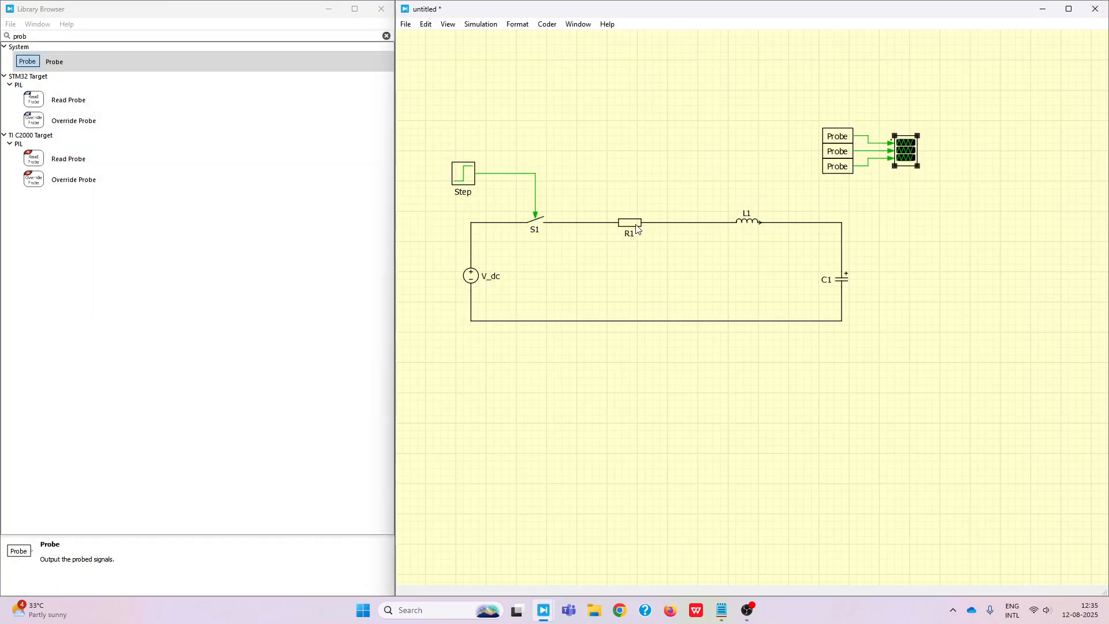
# - Set resistor R1 to 10000 Ω, rerun the simulation with the scope open and close the scope after viewing the response
pyautogui.doubleClick(636, 226)
pyautogui.write('10000')
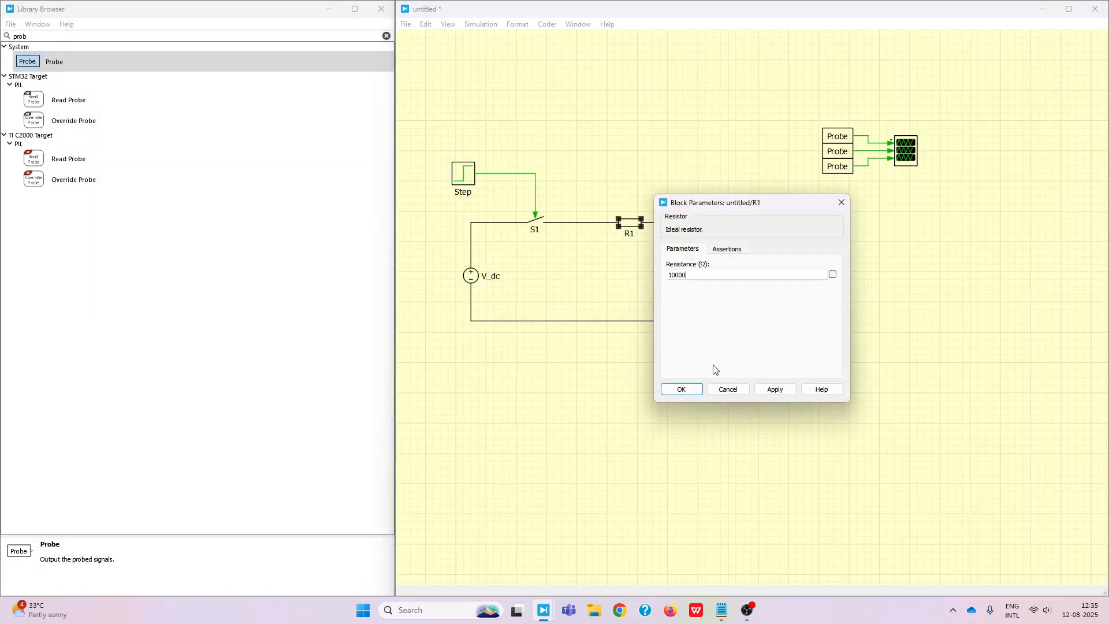
pyautogui.click(693, 390)
pyautogui.click(917, 156)
pyautogui.doubleClick(917, 156)
pyautogui.hotkey('ctrl', 't')
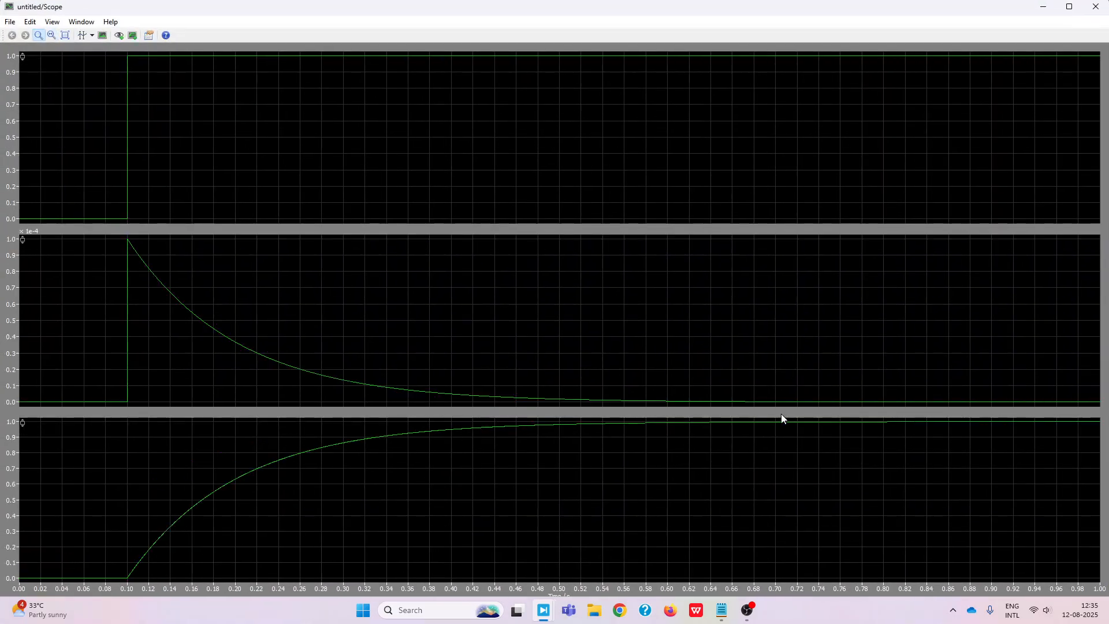
pyautogui.click(1095, 7)
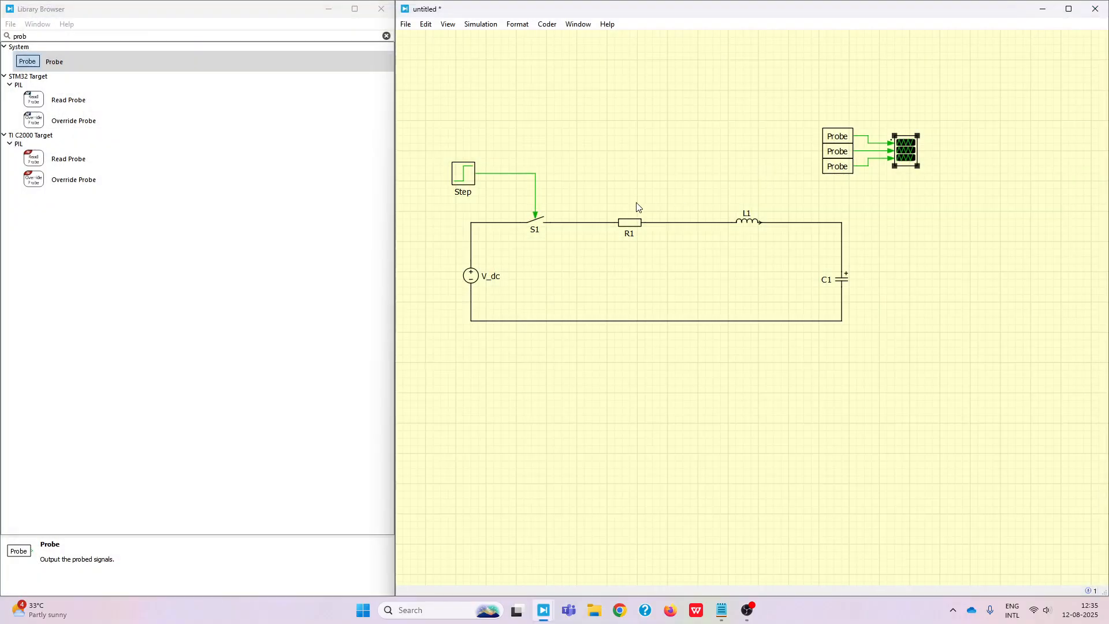
# - Set resistor R1 to 100 Ω and rerun the simulation with the scope open
pyautogui.doubleClick(634, 228)
pyautogui.write('100')
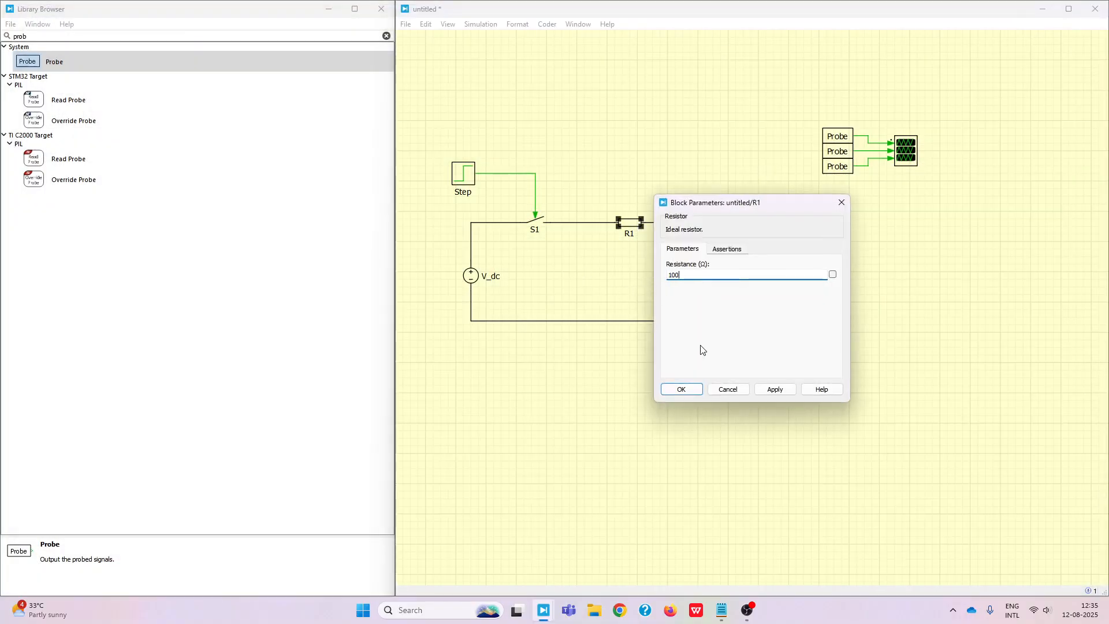
pyautogui.click(695, 395)
pyautogui.doubleClick(901, 149)
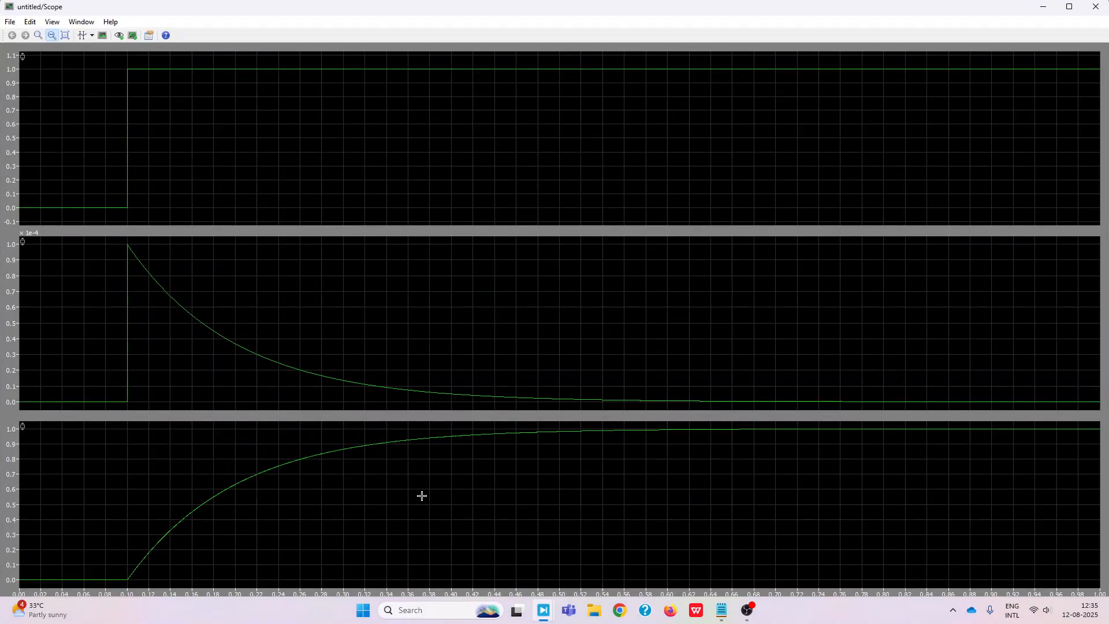
pyautogui.hotkey('ctrl', 't')
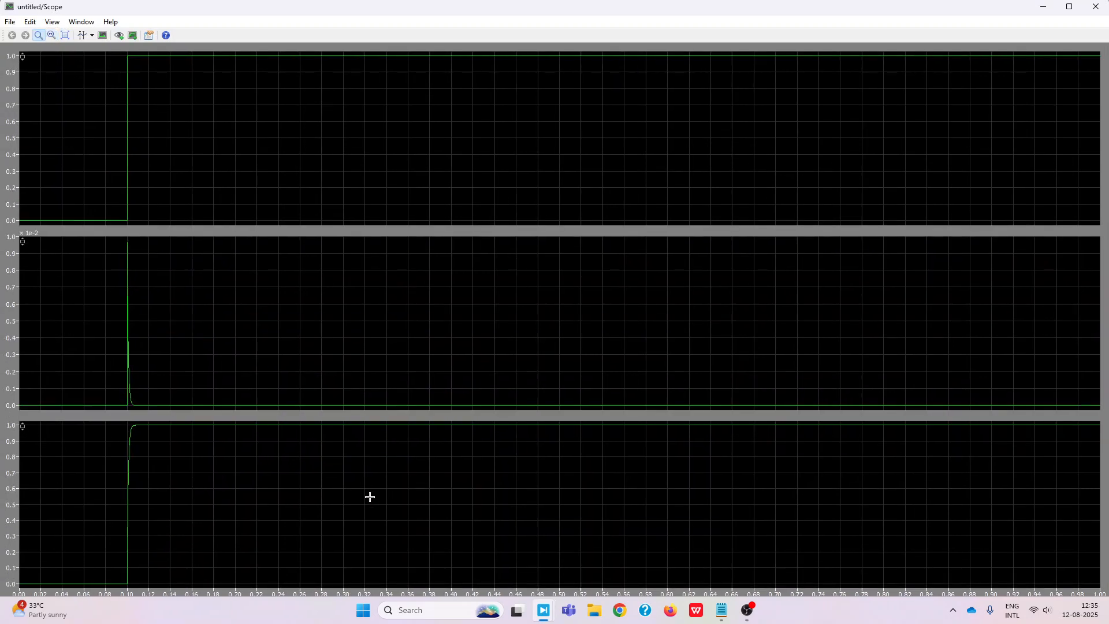
# - Zoom in on the capacitor voltage rise around 0.1 s, restore the full view and close the scope
pyautogui.moveTo(110, 522); pyautogui.dragTo(197, 524)
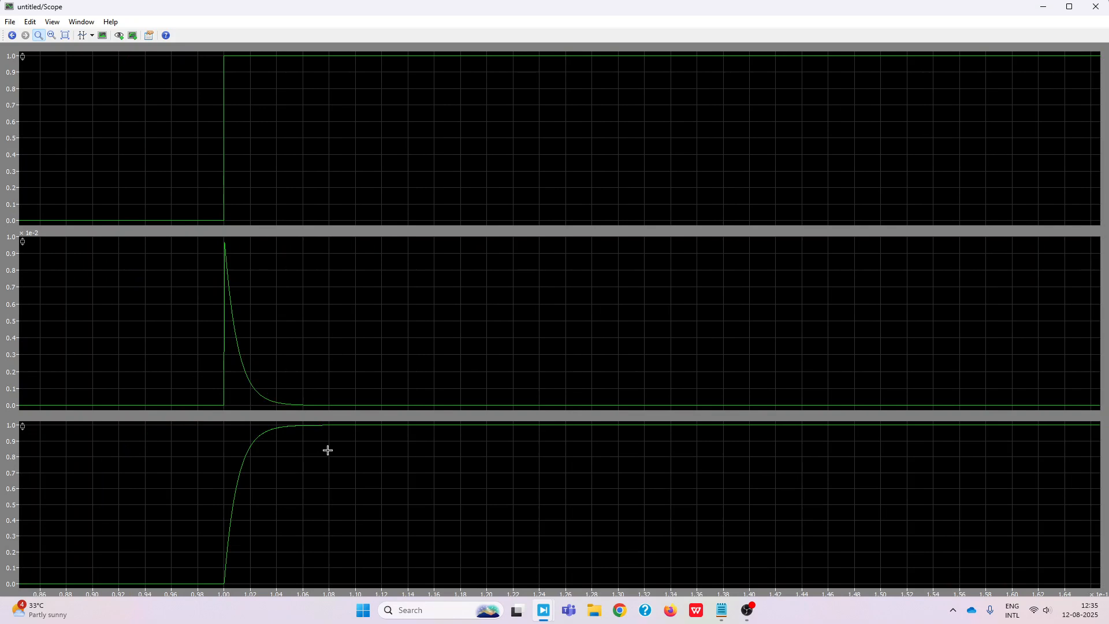
pyautogui.moveTo(327, 450)
pyautogui.mouseDown()
pyautogui.moveTo(330, 418)
pyautogui.moveTo(335, 441)
pyautogui.mouseUp()
pyautogui.moveTo(424, 473); pyautogui.dragTo(410, 495)
pyautogui.click(65, 35)
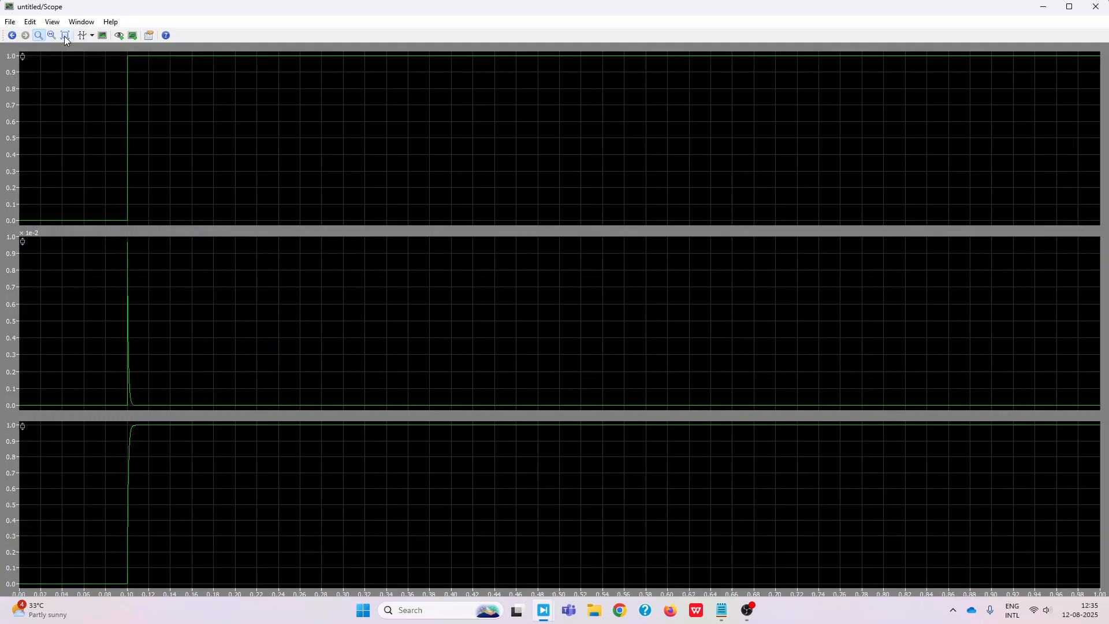
pyautogui.click(1096, 6)
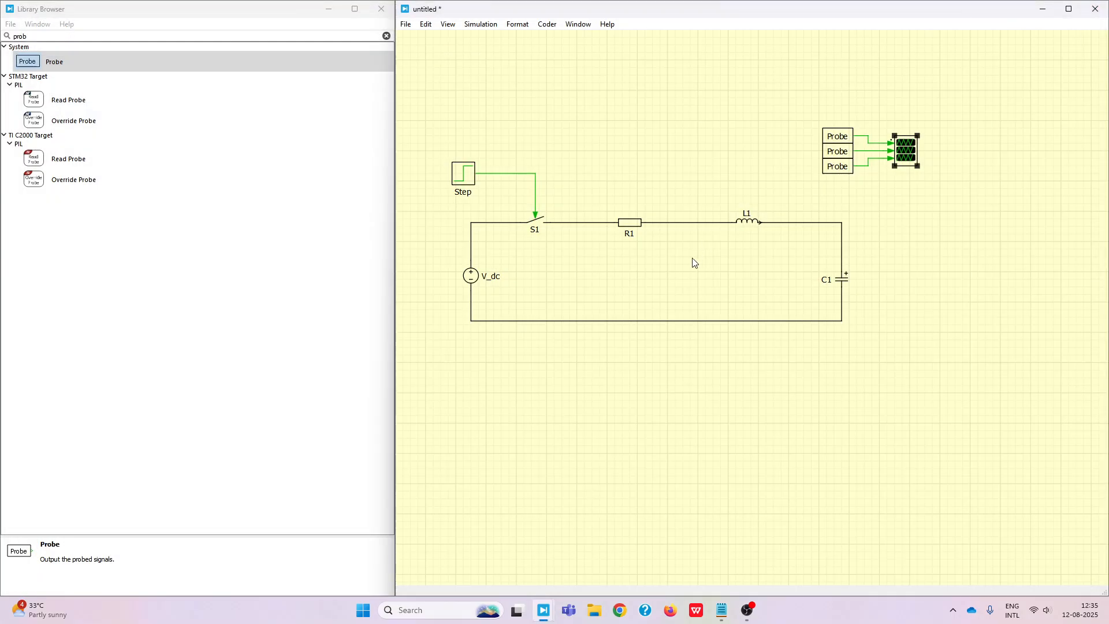
# - Set inductor L1 to 0.1 H and rerun the simulation with the scope open
pyautogui.doubleClick(759, 226)
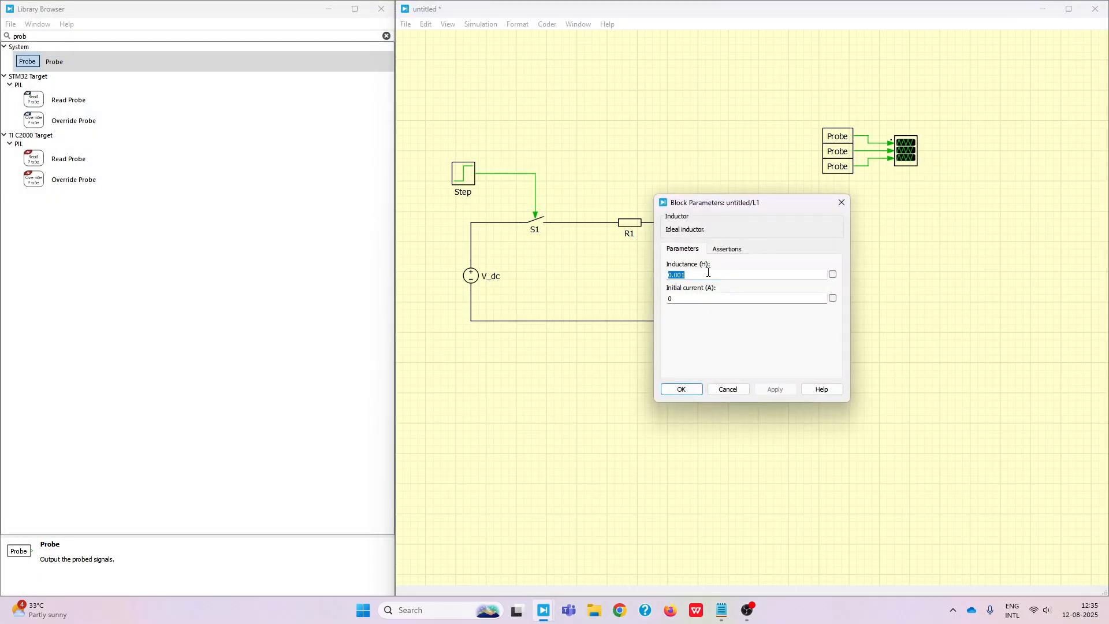
pyautogui.write('0.')
pyautogui.click(708, 271)
pyautogui.write('1')
pyautogui.click(683, 391)
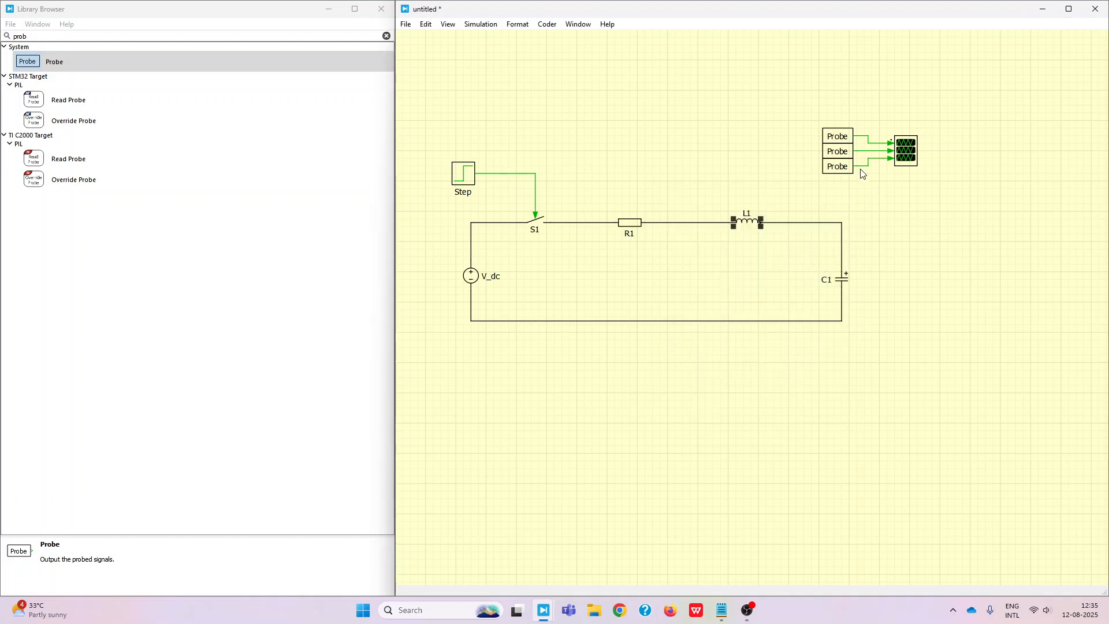
pyautogui.doubleClick(905, 150)
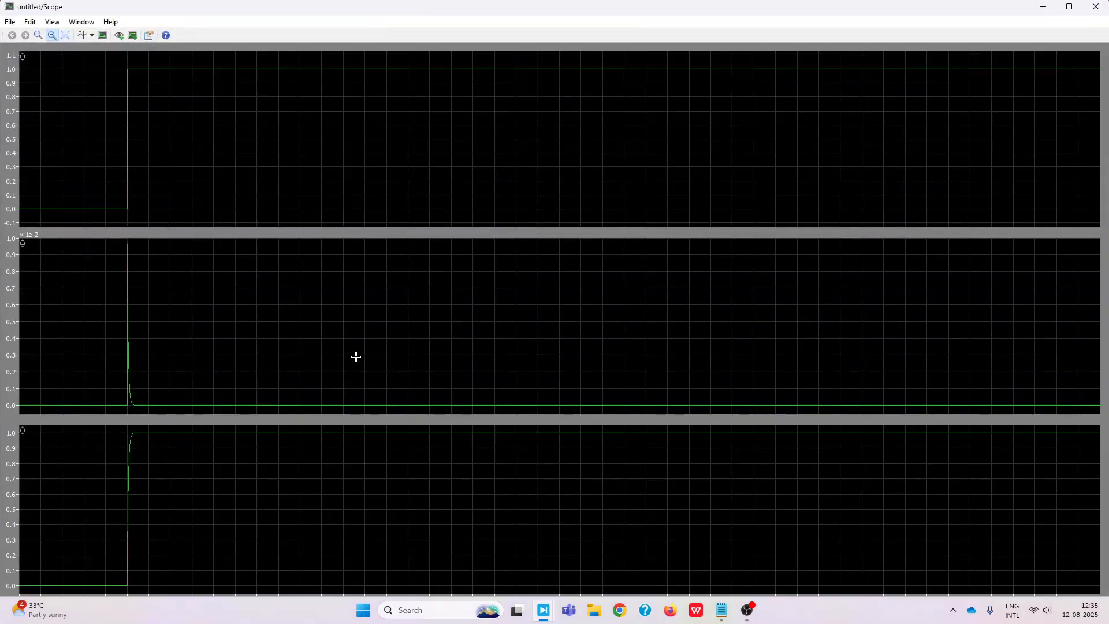
pyautogui.hotkey('ctrl', 't')
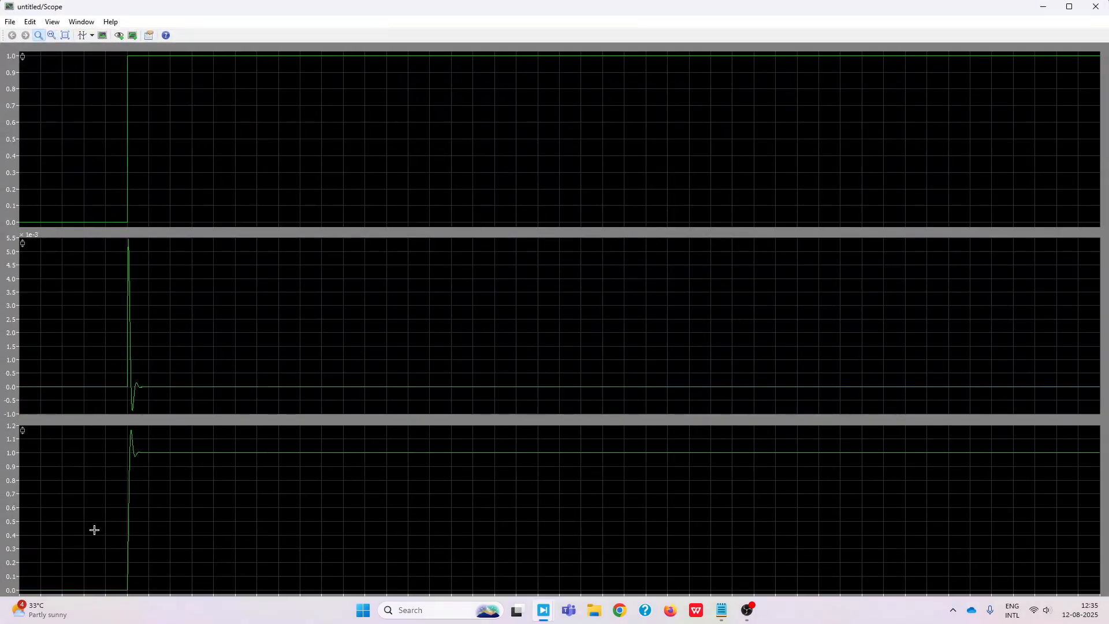
# - Examine the current and capacitor voltage oscillation around the switching instant at two zoom ranges, restoring the full view before closing the scope
pyautogui.moveTo(108, 534); pyautogui.dragTo(188, 539)
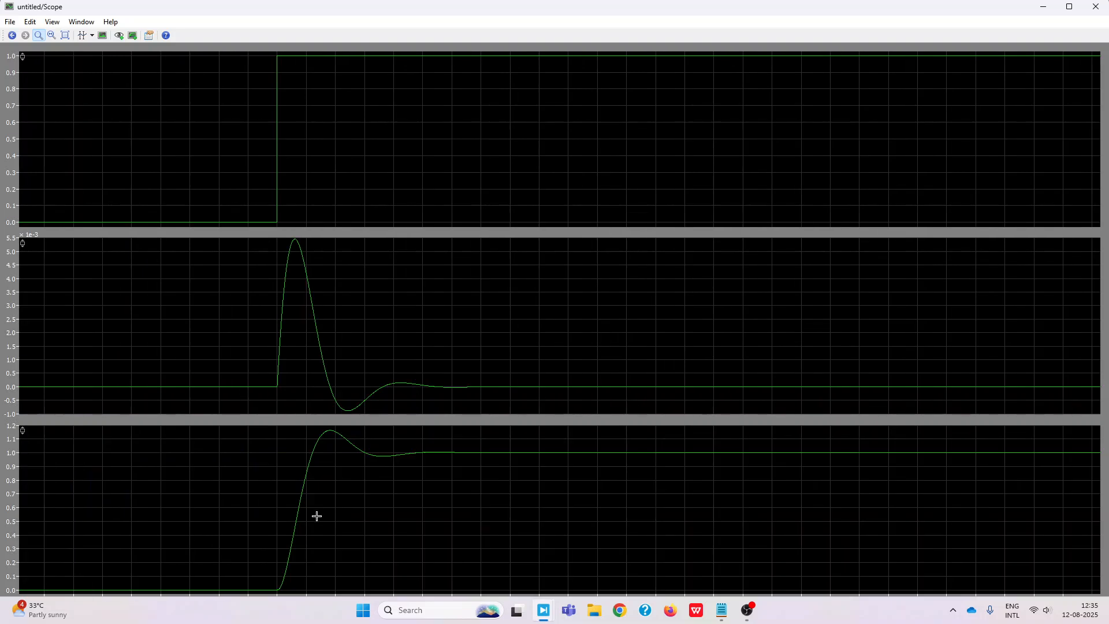
pyautogui.click(67, 34)
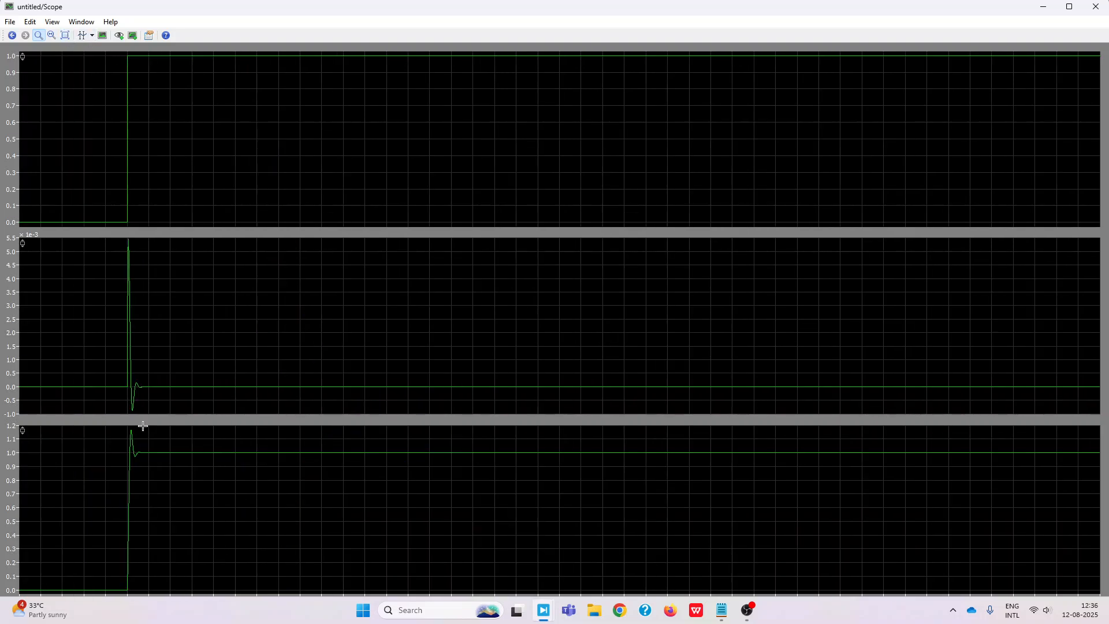
pyautogui.moveTo(154, 480); pyautogui.dragTo(122, 488)
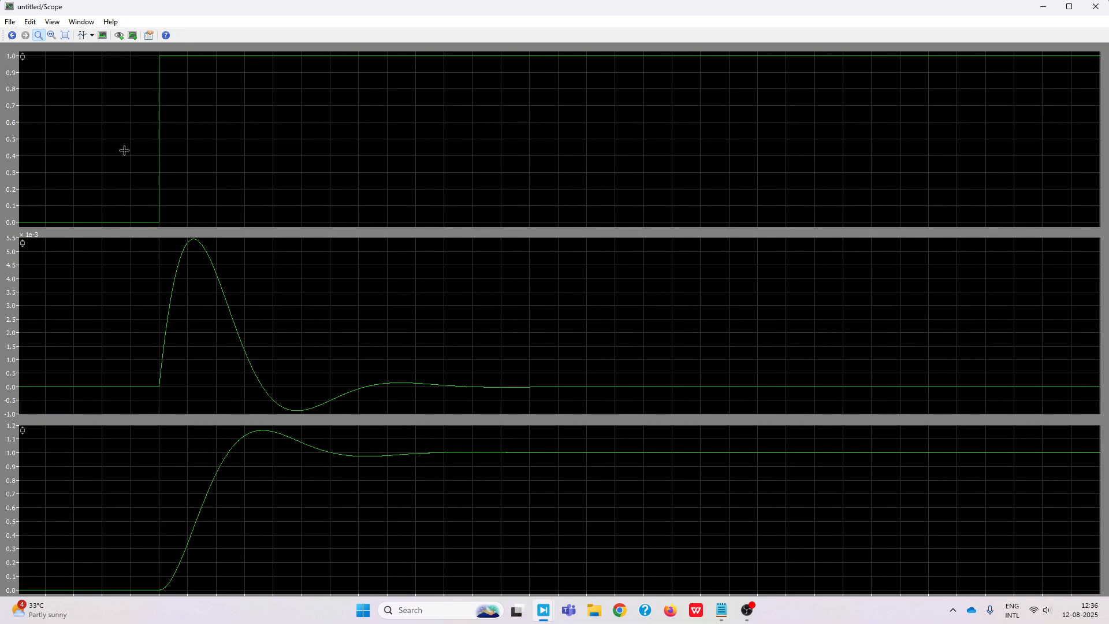
pyautogui.click(65, 37)
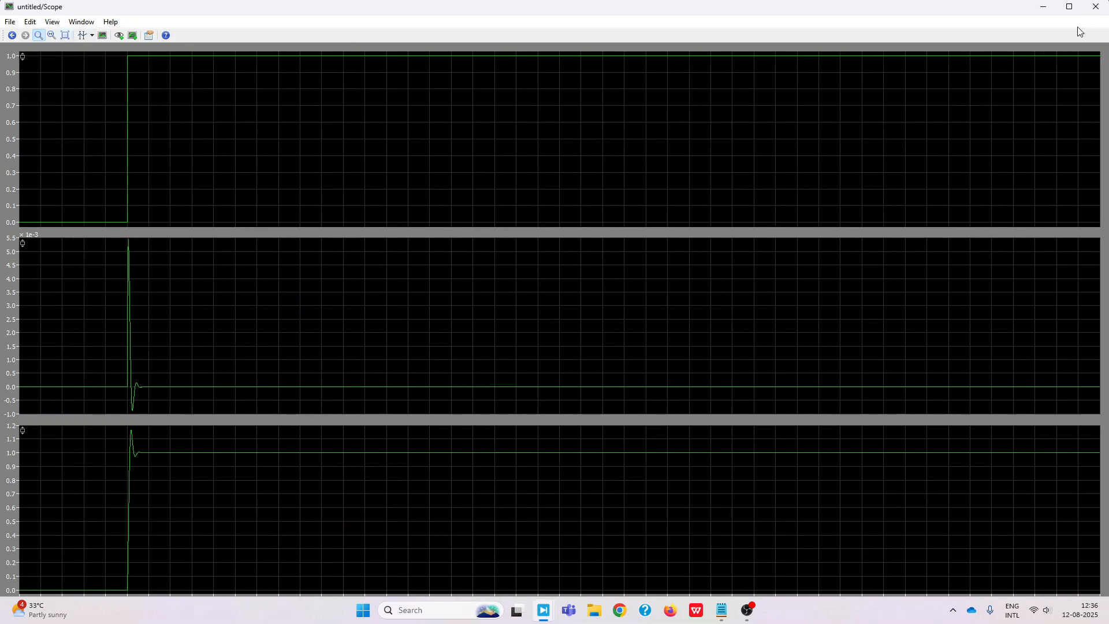
pyautogui.click(1095, 7)
# - Set capacitor C1 to 100e-6 F and rerun the simulation with the scope open
pyautogui.doubleClick(843, 289)
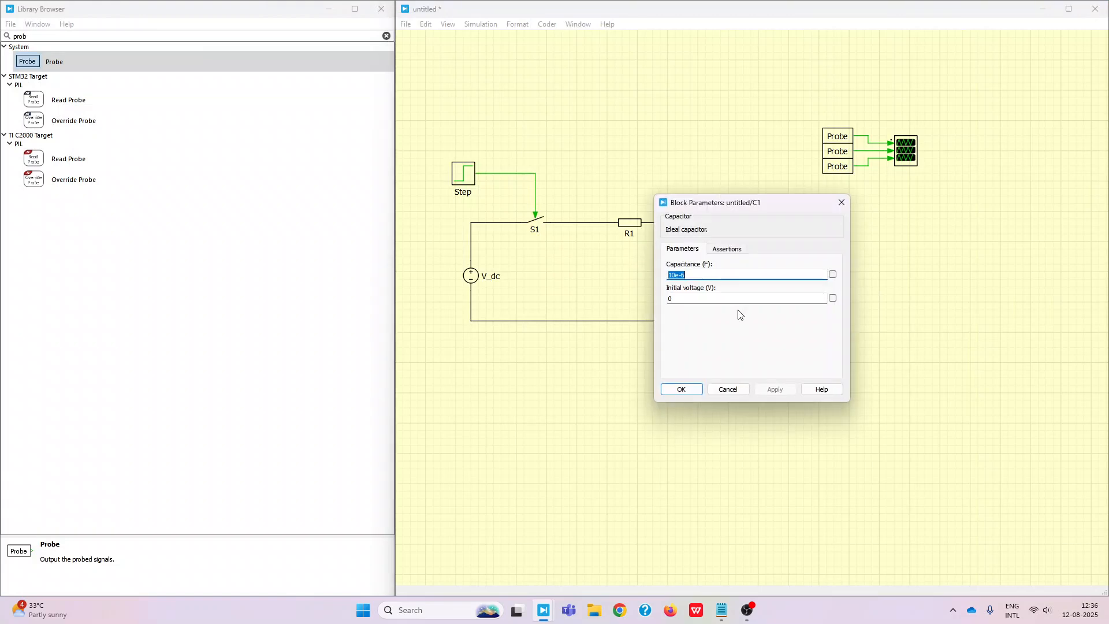
pyautogui.click(676, 276)
pyautogui.write('0')
pyautogui.click(689, 393)
pyautogui.doubleClick(911, 154)
pyautogui.hotkey('ctrl', 't')
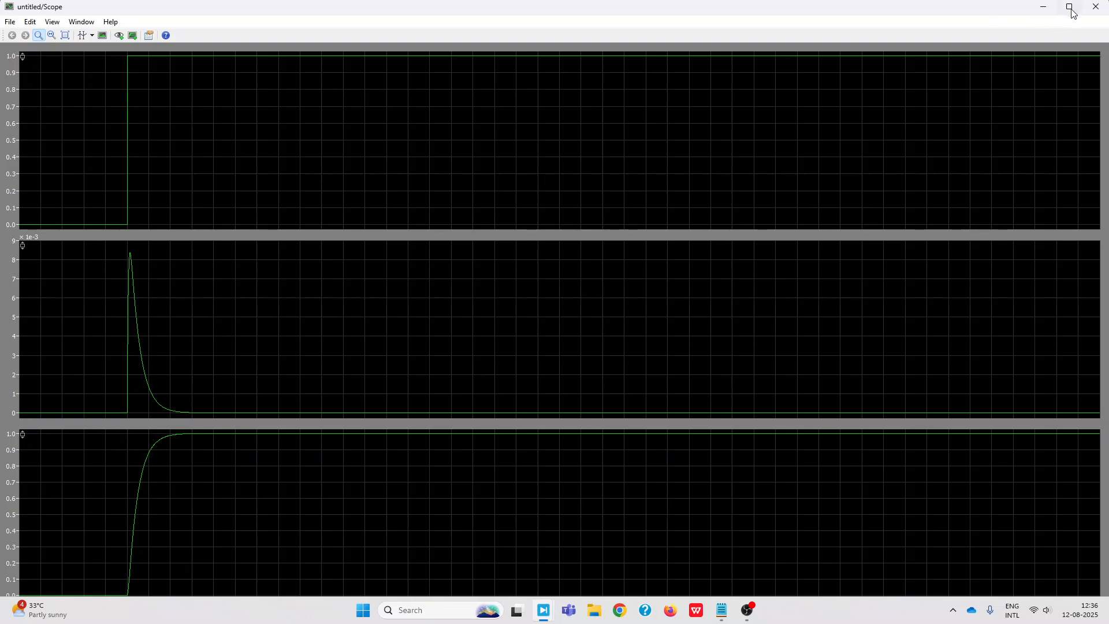
# - Maximize the scope, magnify the capacitor voltage vertically around its settled level and close the scope
pyautogui.click(1069, 7)
pyautogui.moveTo(199, 444); pyautogui.dragTo(221, 421)
pyautogui.moveTo(305, 490); pyautogui.dragTo(316, 428)
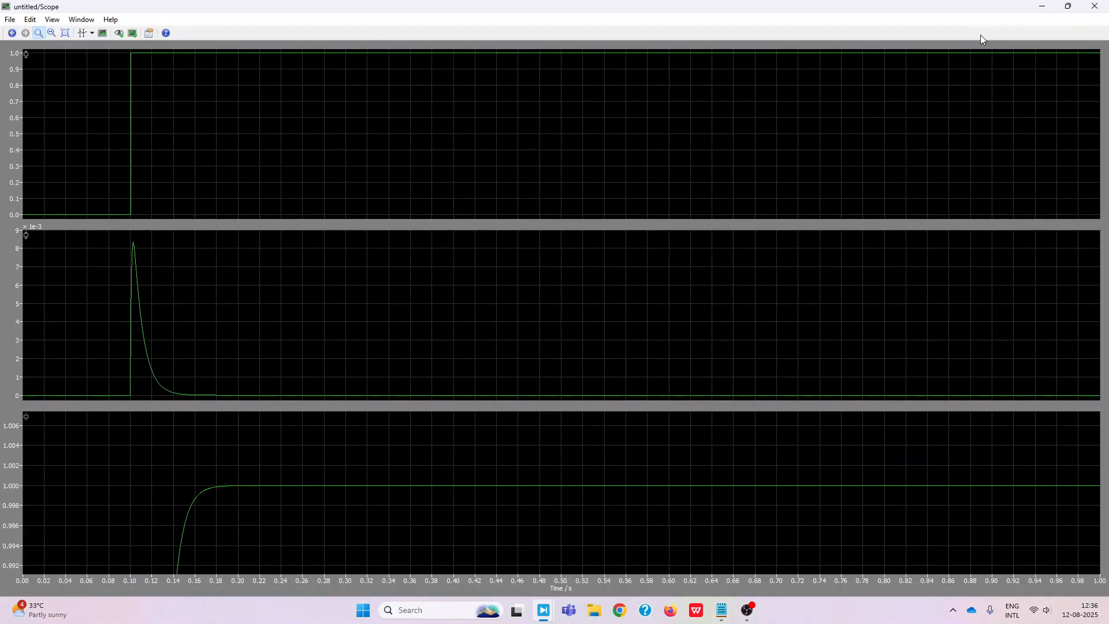
pyautogui.click(1094, 6)
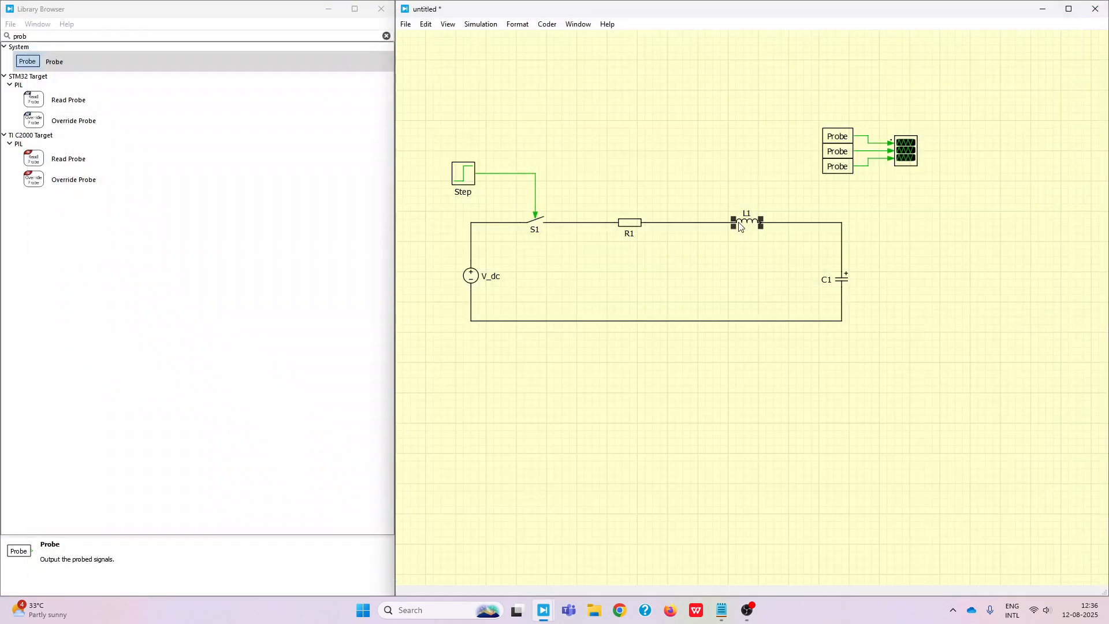
# - Set inductor L1 to 1 H and rerun the simulation with the scope open
pyautogui.doubleClick(739, 219)
pyautogui.write('1')
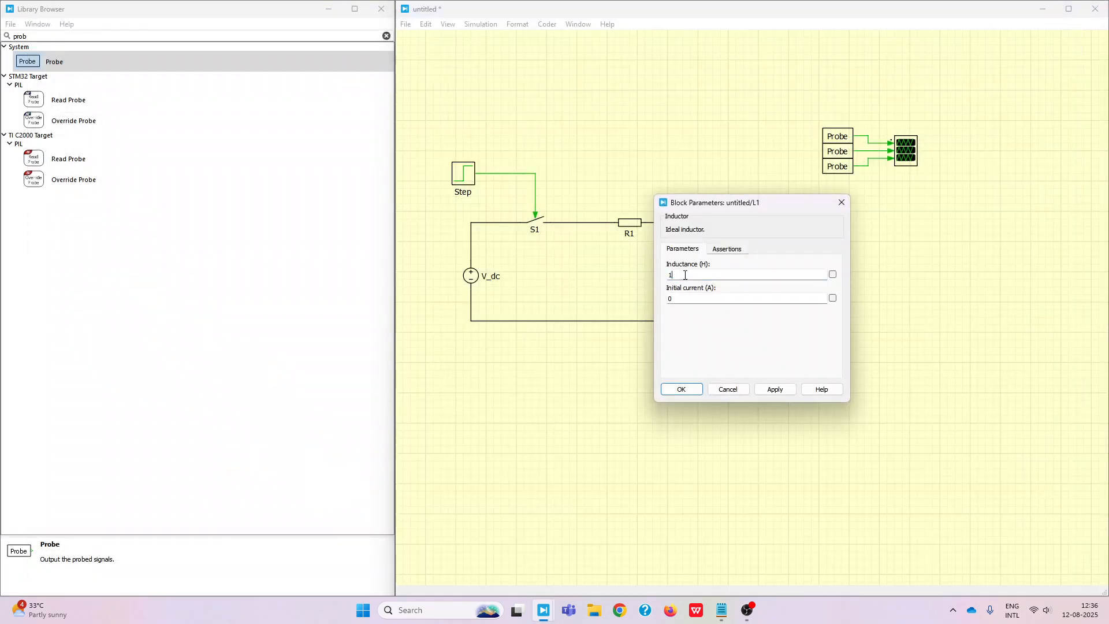
pyautogui.click(696, 386)
pyautogui.doubleClick(908, 151)
pyautogui.hotkey('ctrl', 't')
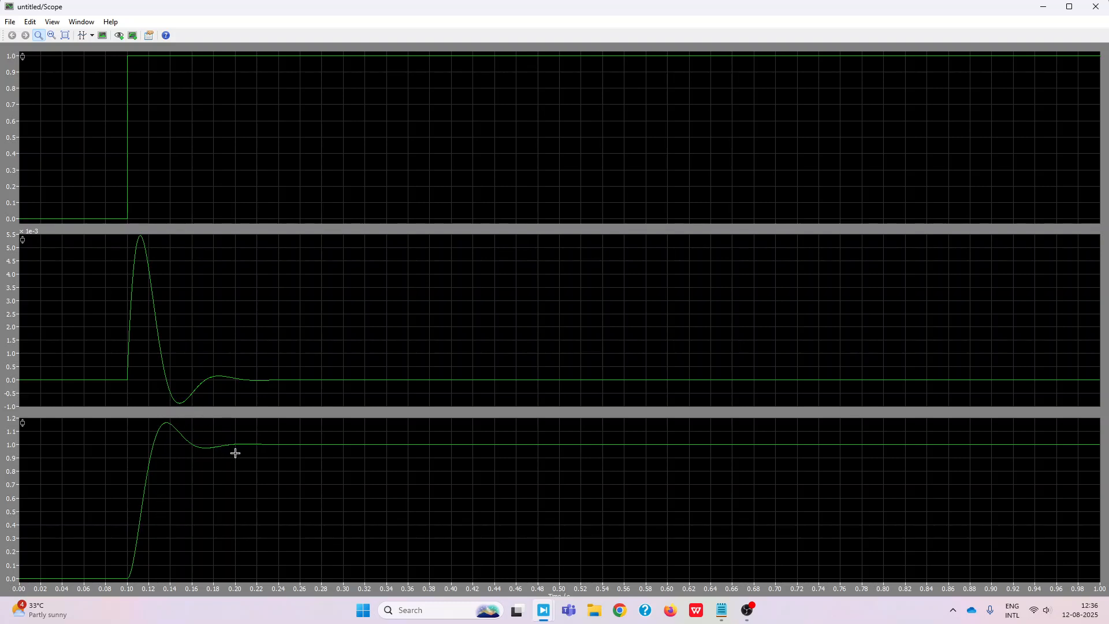
# - Zoom in on the capacitor voltage overshoot and undershoot in amplitude and time, restore the full view and close the scope
pyautogui.moveTo(217, 457); pyautogui.dragTo(222, 422)
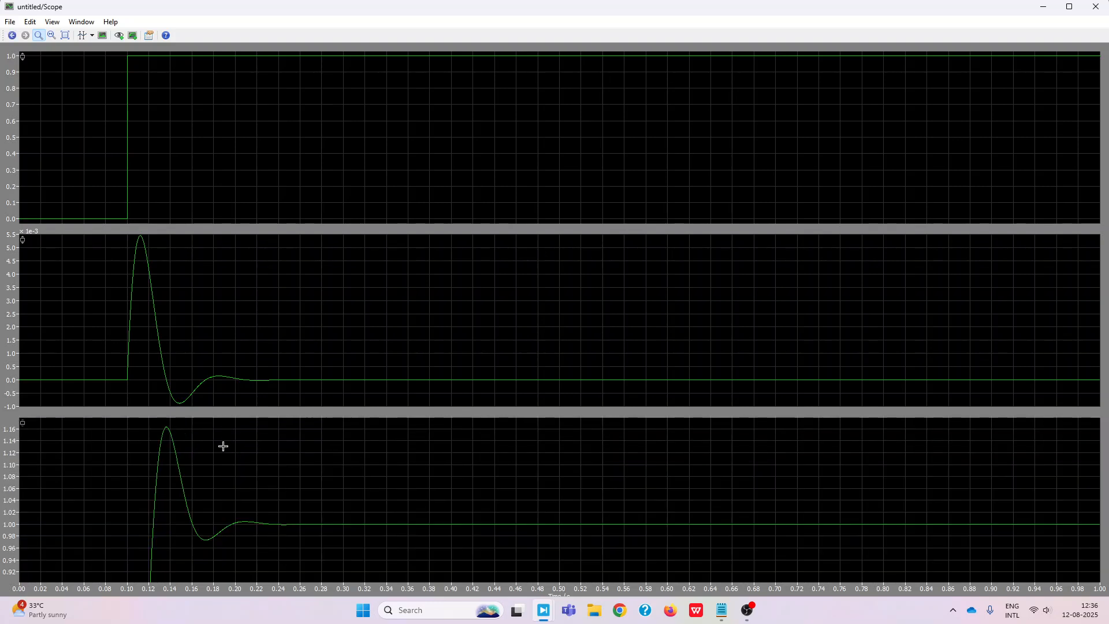
pyautogui.moveTo(214, 554); pyautogui.dragTo(235, 423)
pyautogui.moveTo(152, 485); pyautogui.dragTo(387, 469)
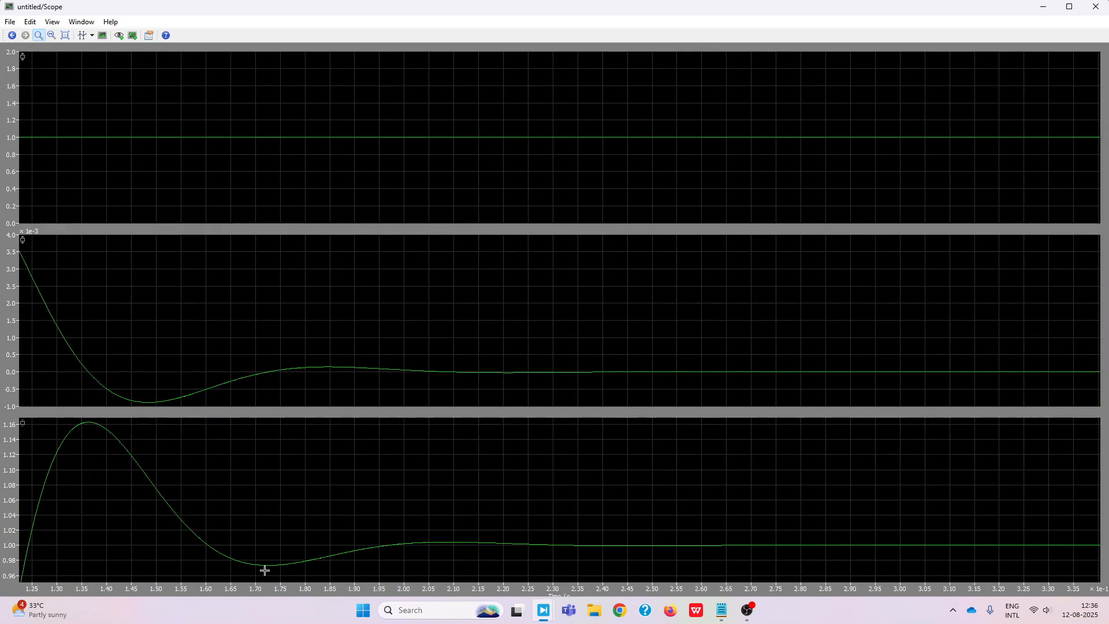
pyautogui.moveTo(265, 570); pyautogui.dragTo(267, 422)
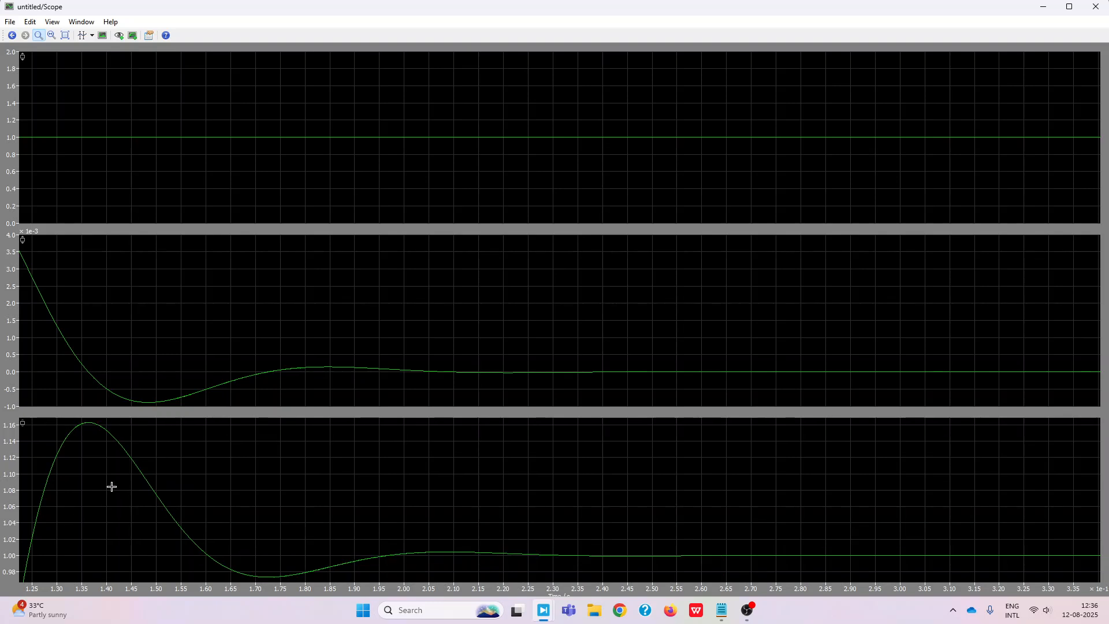
pyautogui.click(69, 35)
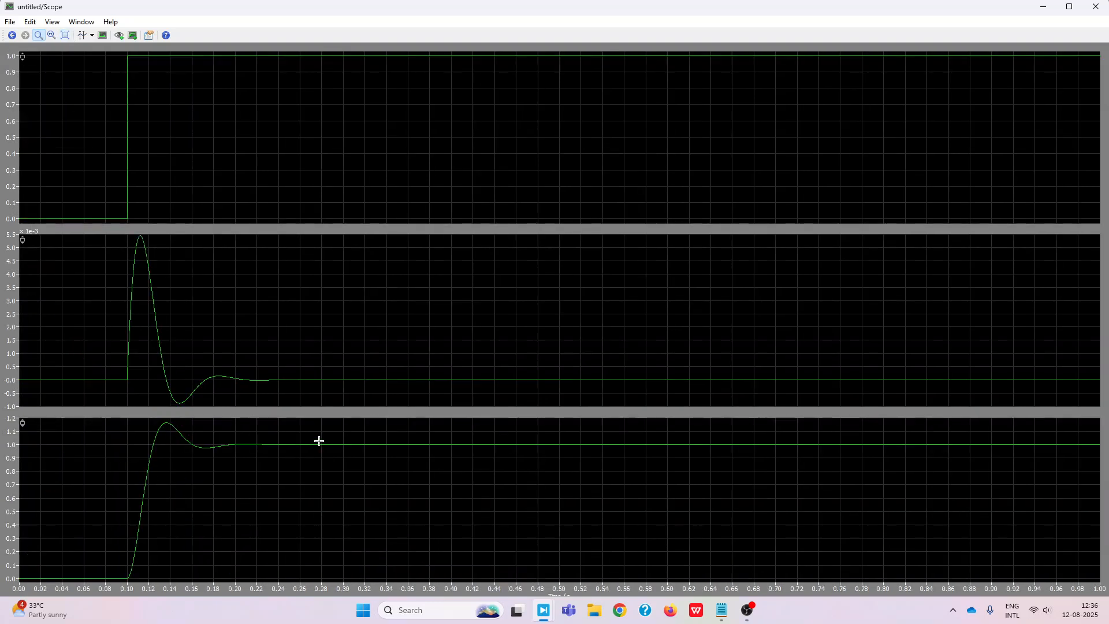
pyautogui.click(1096, 7)
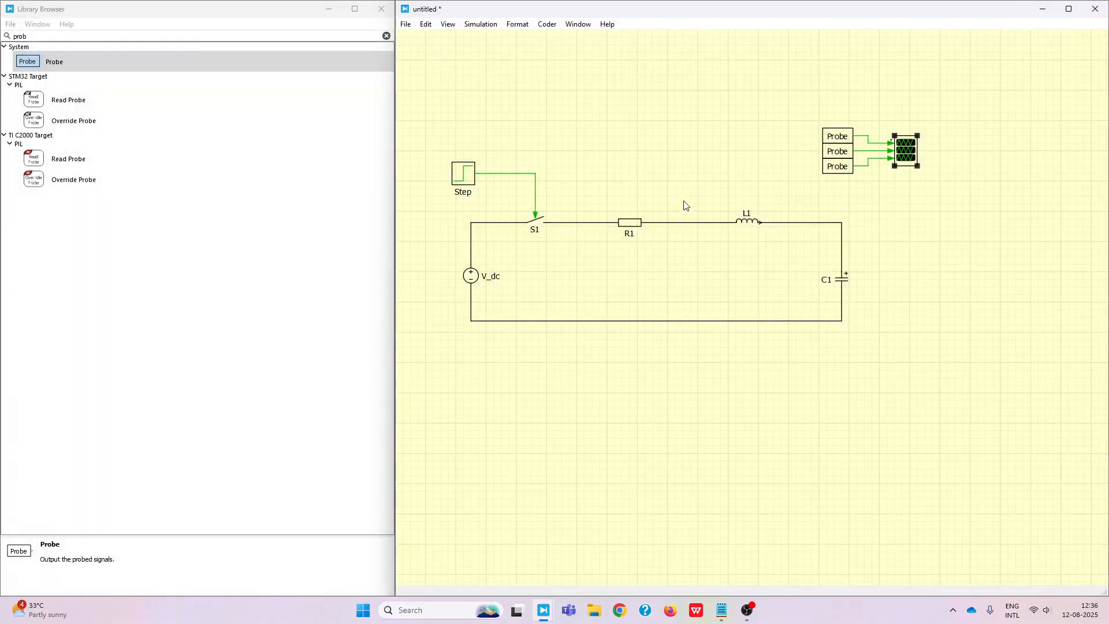
# - Review the source, switch and probe blocks in the schematic, and check the scope waveforms once more before closing the scope
pyautogui.moveTo(429, 135); pyautogui.dragTo(511, 351)
pyautogui.click(652, 404)
pyautogui.moveTo(819, 110); pyautogui.dragTo(856, 182)
pyautogui.doubleClick(905, 150)
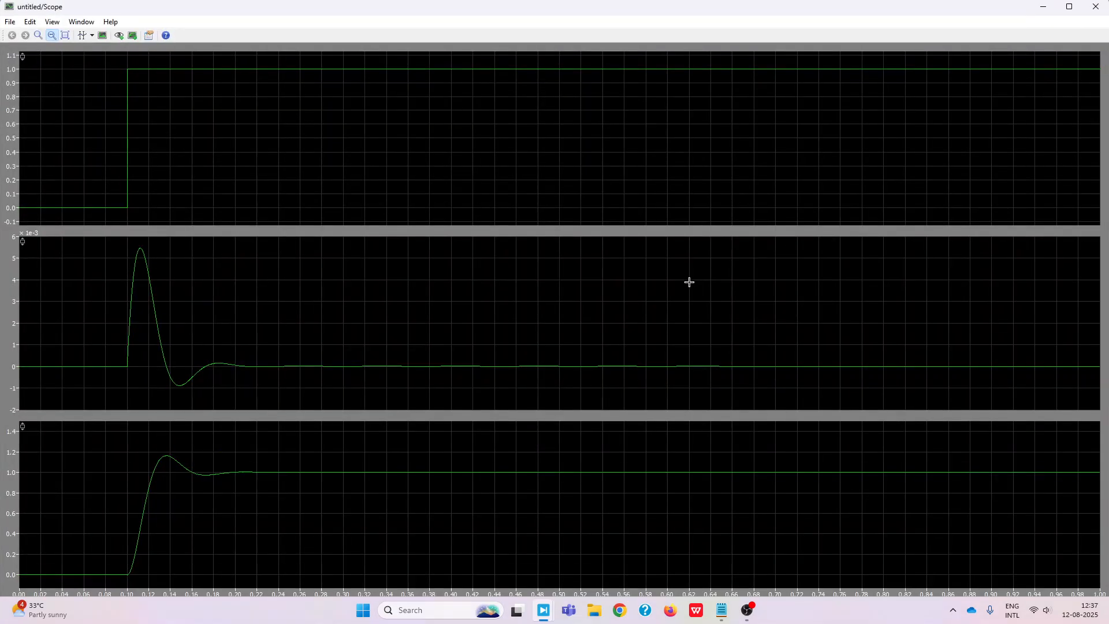
pyautogui.click(1095, 8)
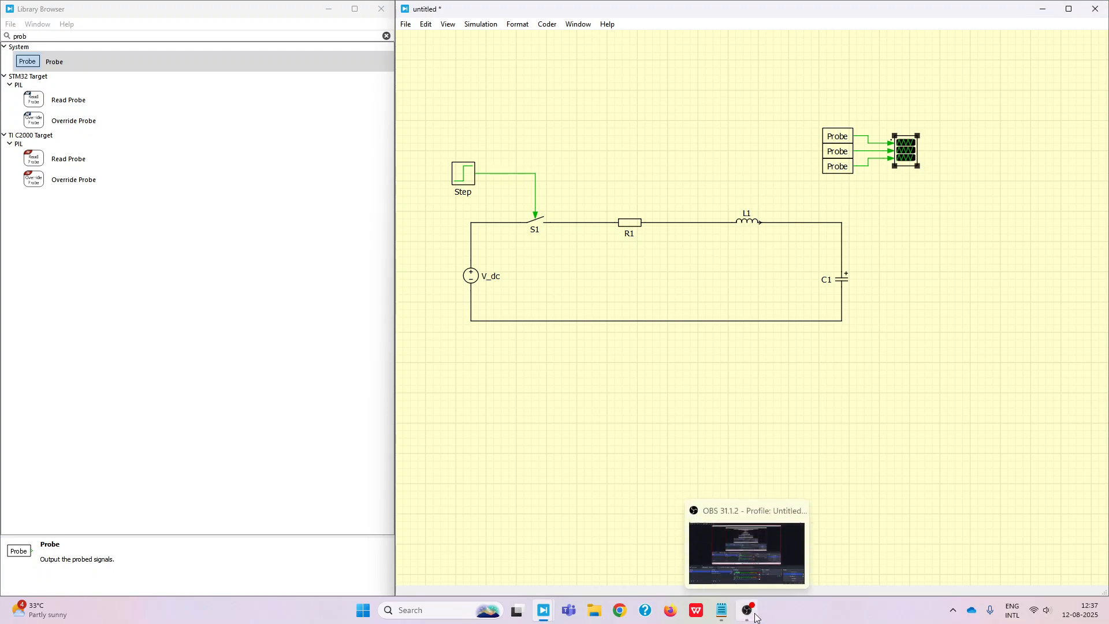